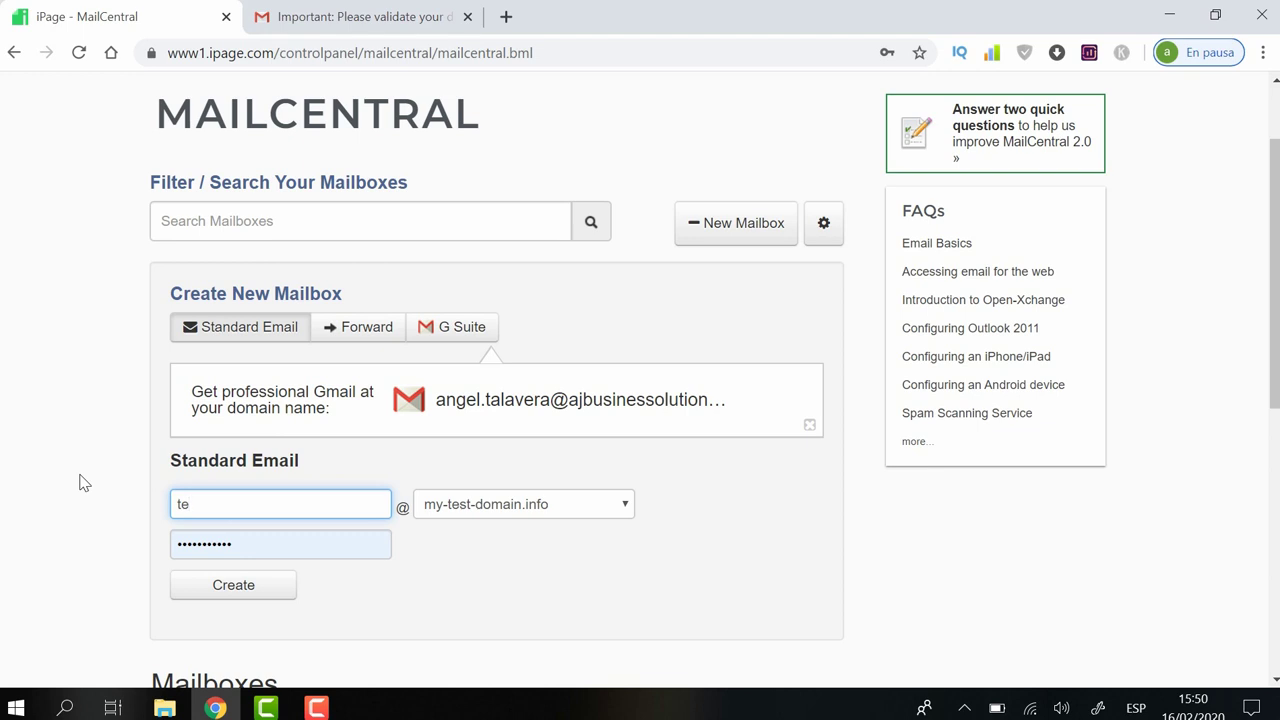
Step: Name the new mailbox test1, enter a password and submit it for creation
type("st1")
left_click(294, 552)
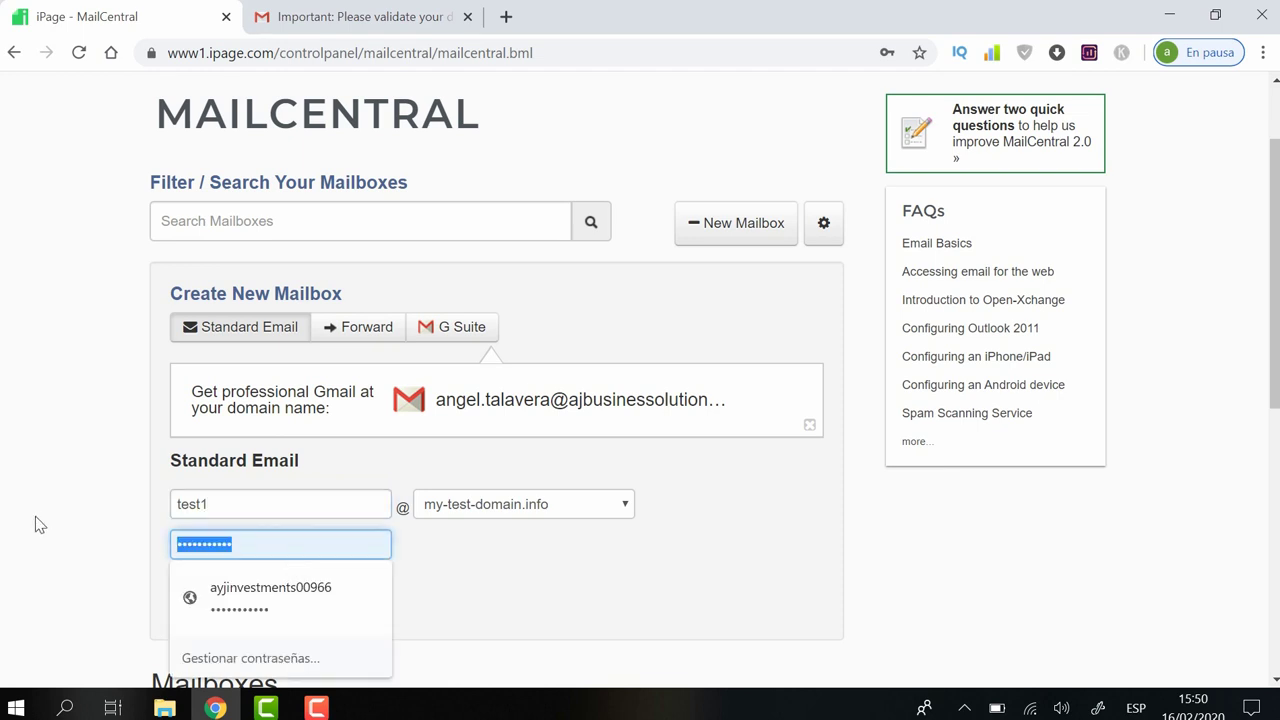
type("••••••••")
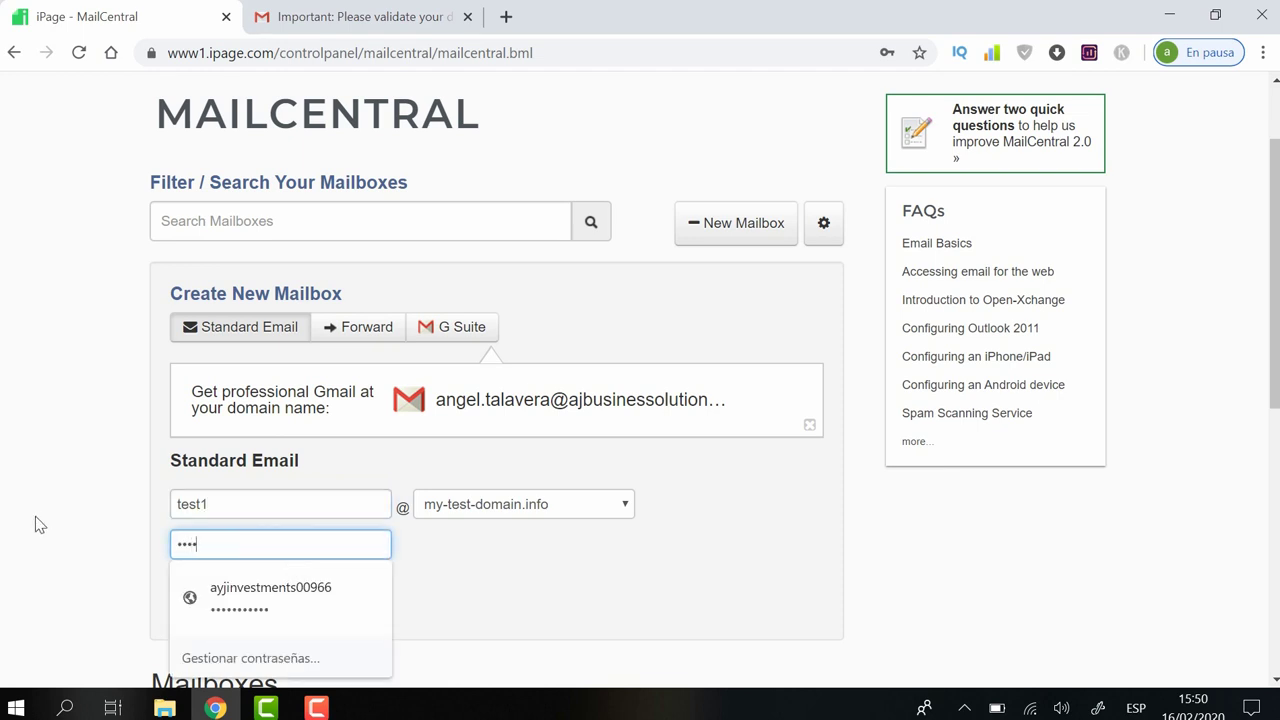
type("••••")
left_click(489, 563)
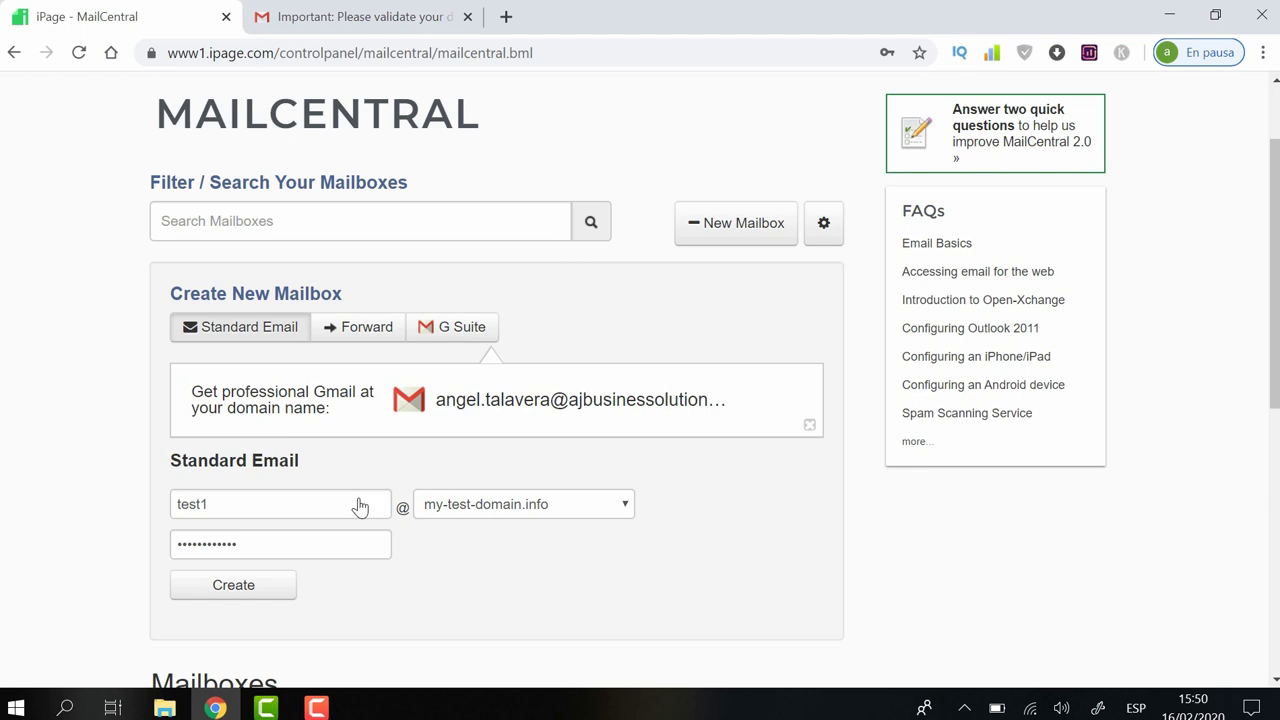
left_click(252, 588)
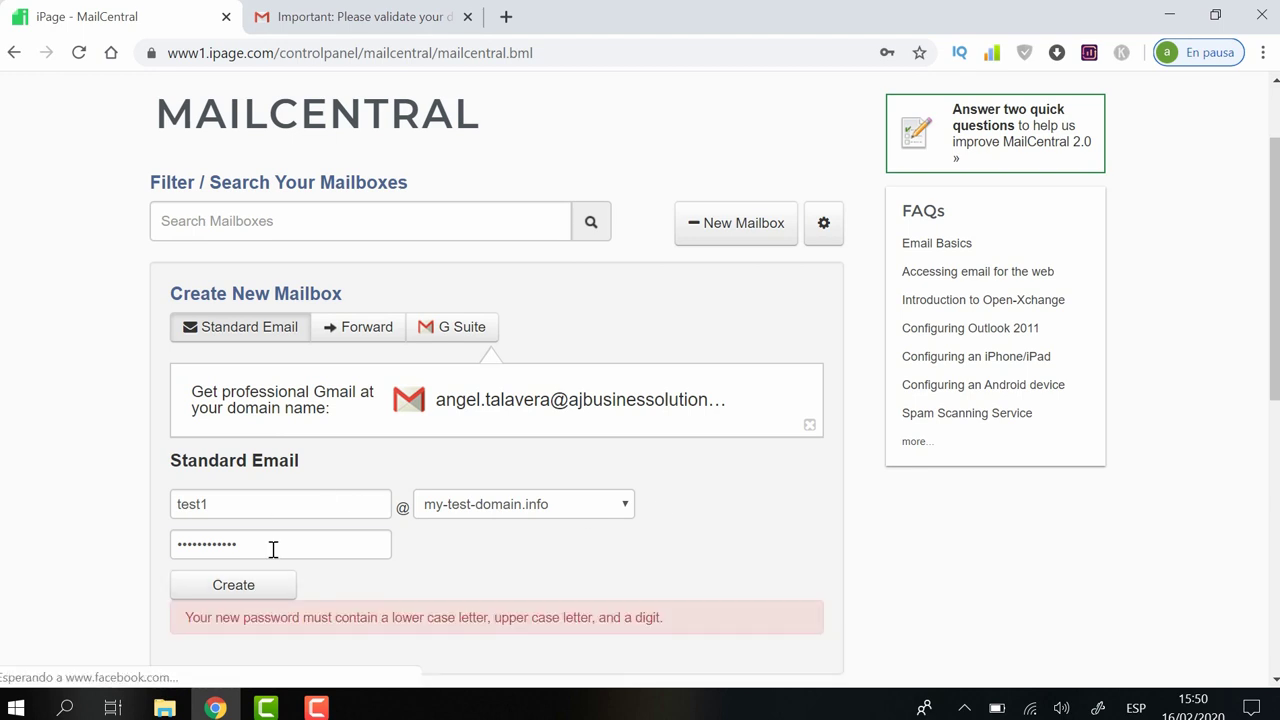
Step: Replace the rejected password with a stronger one and create the test1 mailbox
double_click(271, 547)
type("P")
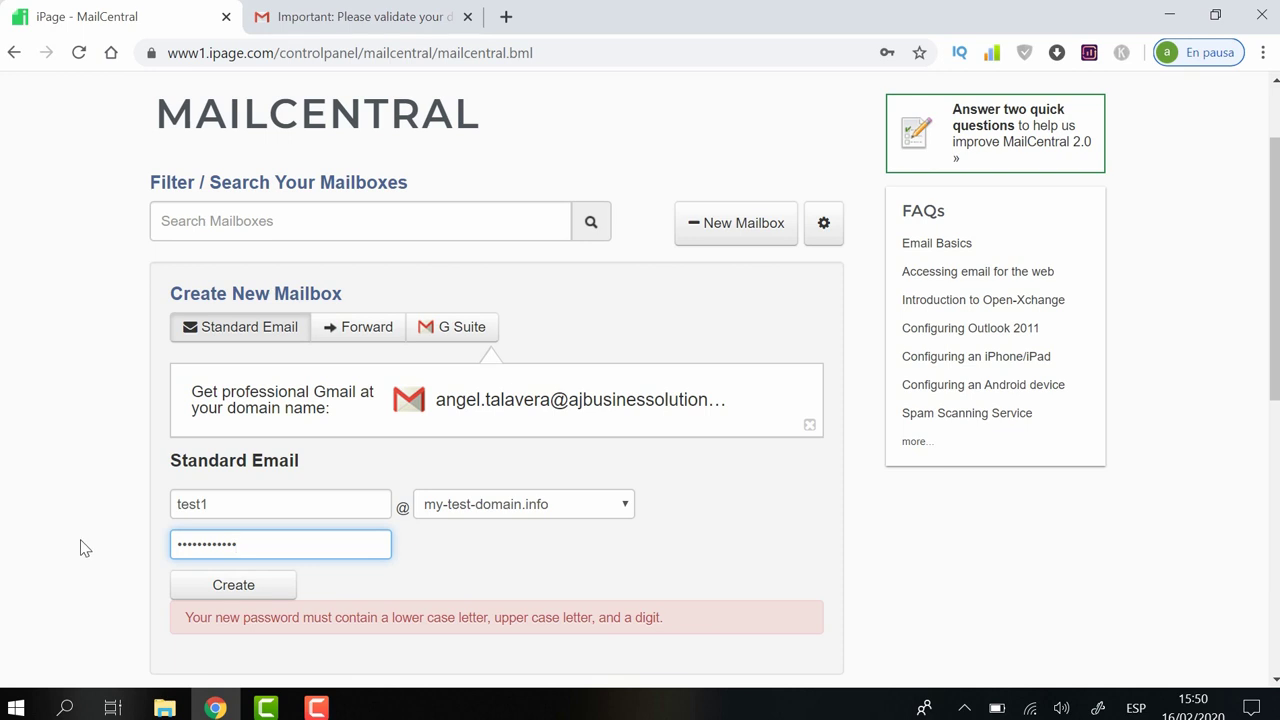
left_click(238, 587)
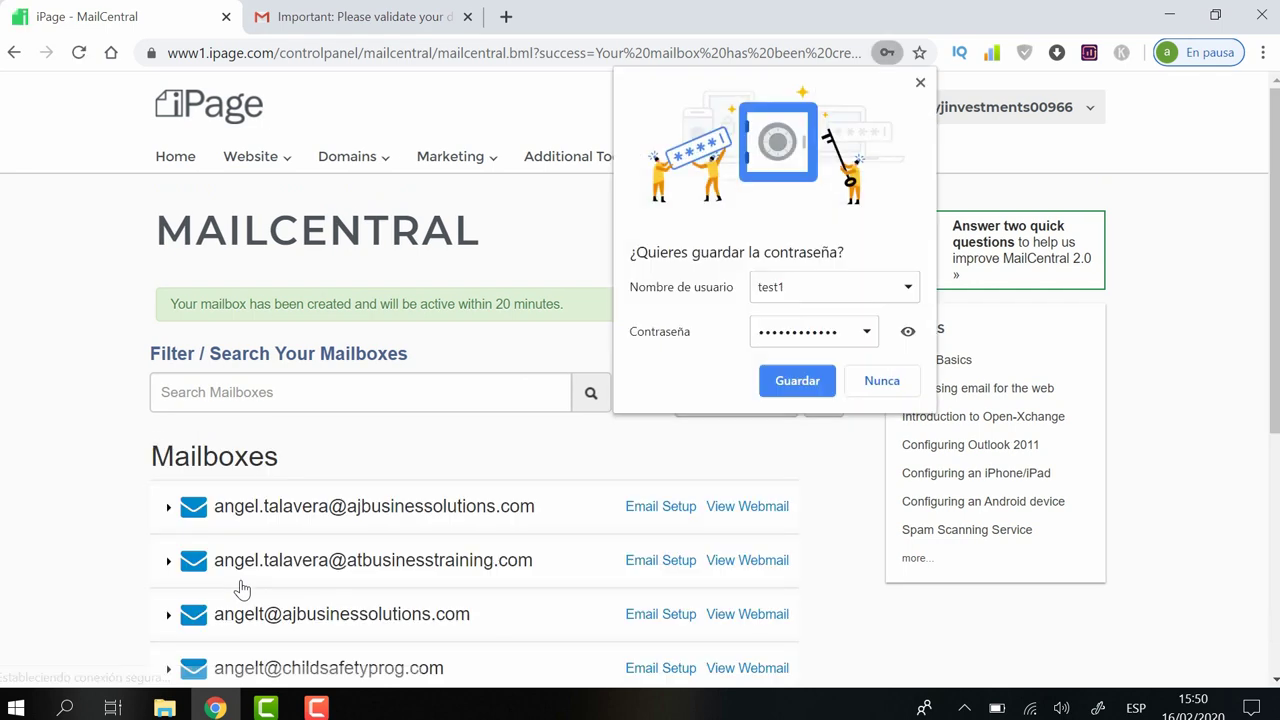
Step: Save the mailbox password in Chrome and open test1's webmail from the Mailboxes list
left_click(797, 381)
left_click_drag(1276, 224, 1276, 425)
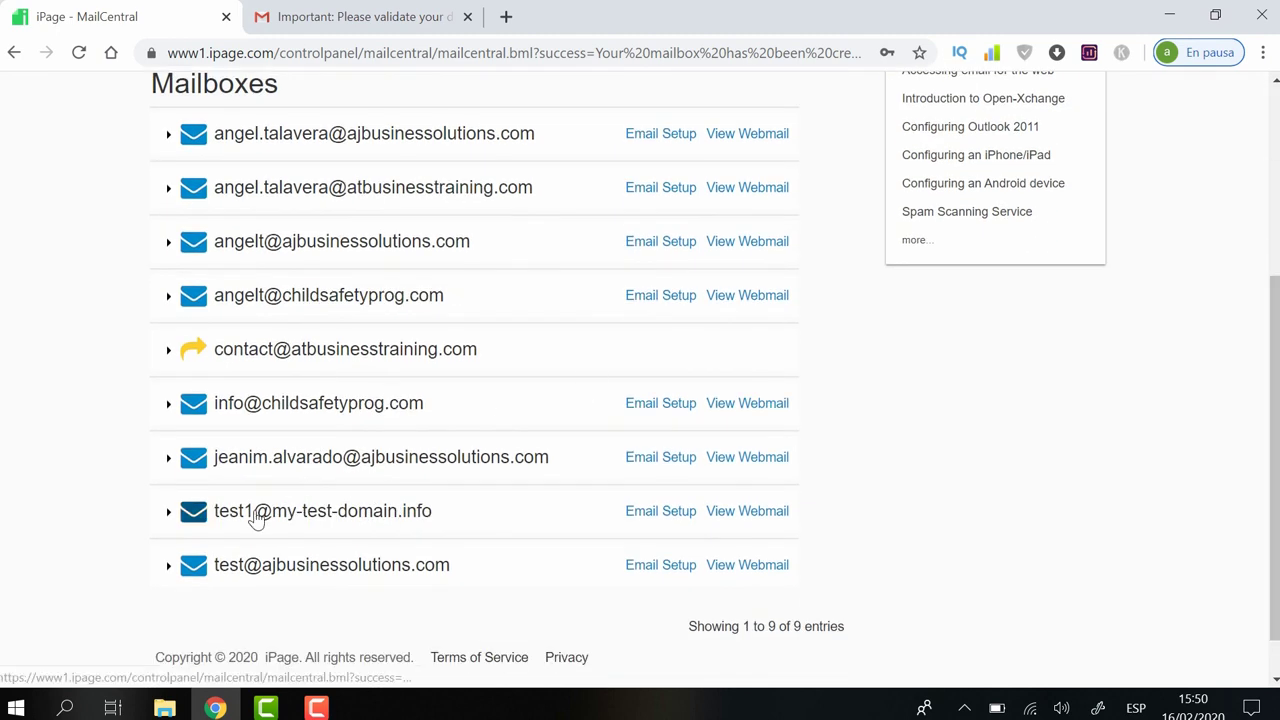
left_click(755, 513)
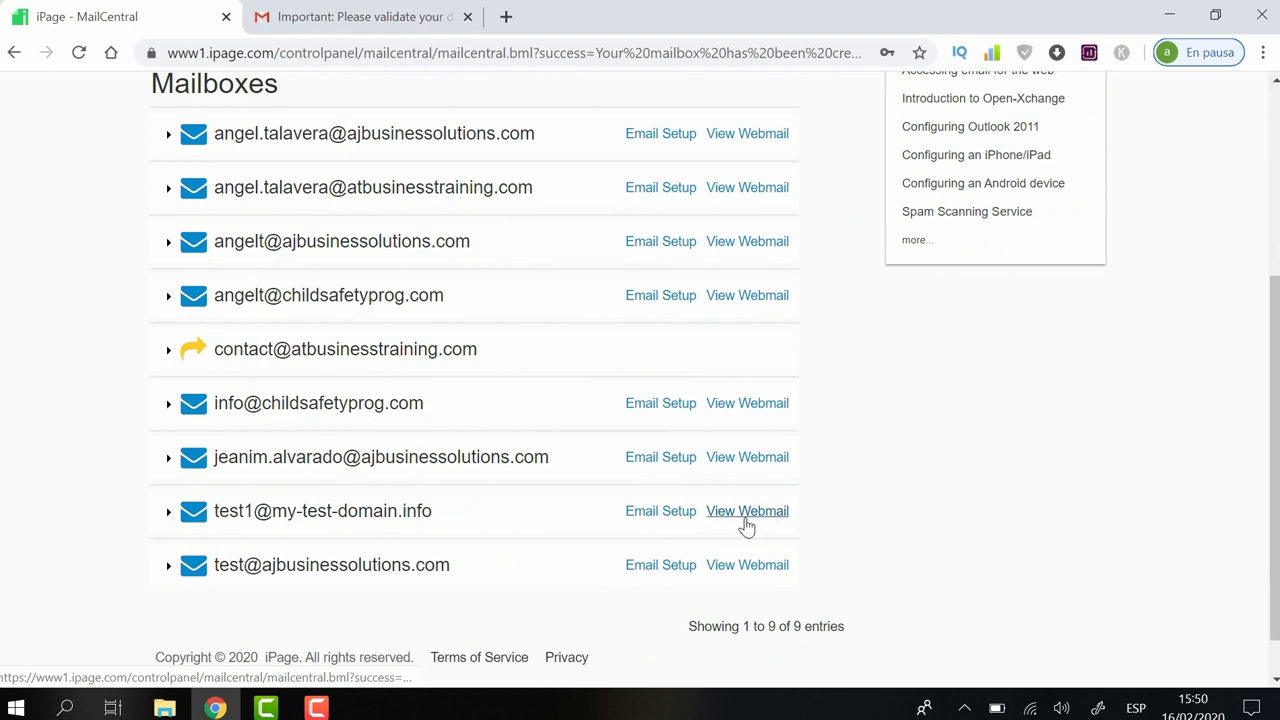
Step: Open the test1 webmail link in a new tab, closing the leftover loading tab
right_click(747, 527)
left_click(840, 331)
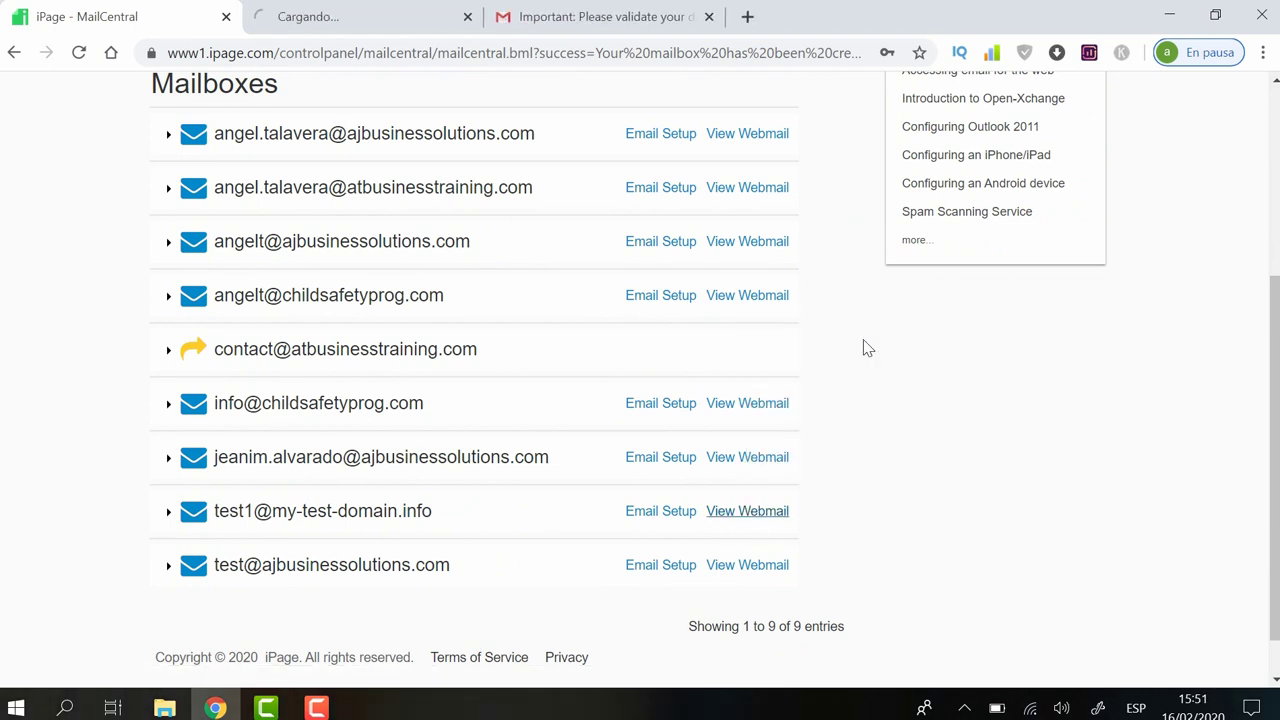
left_click(379, 23)
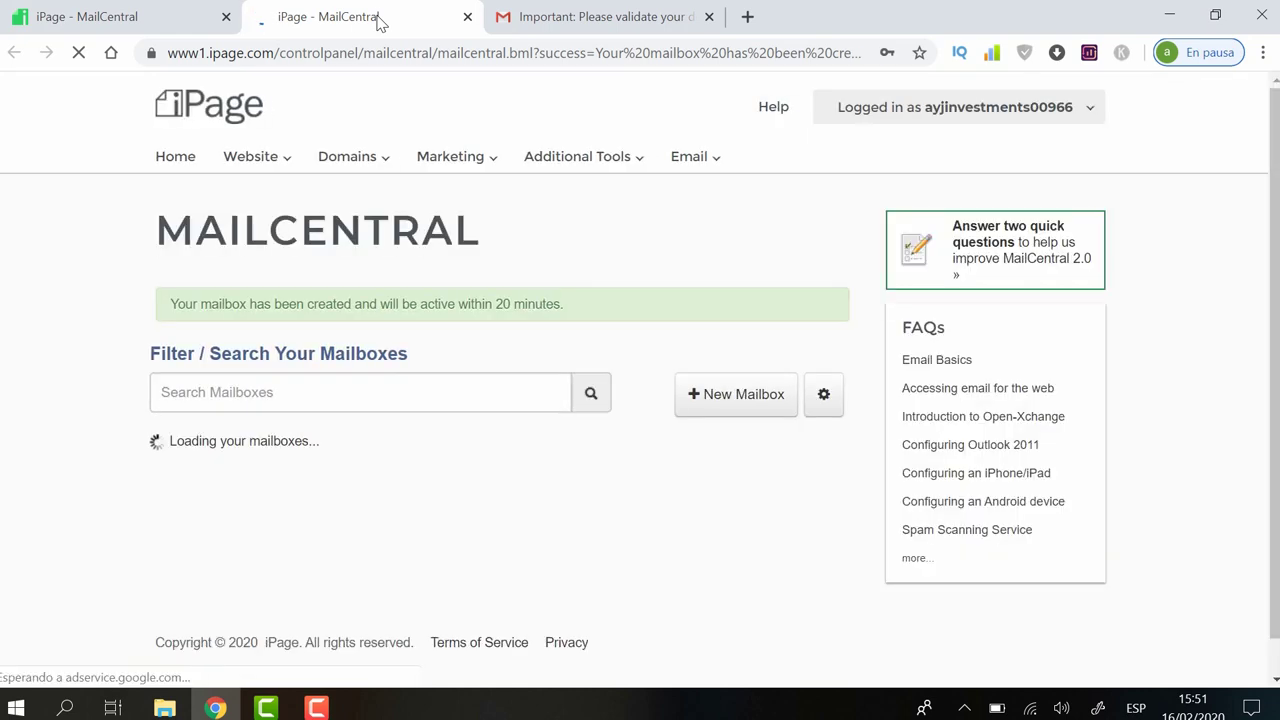
left_click(467, 16)
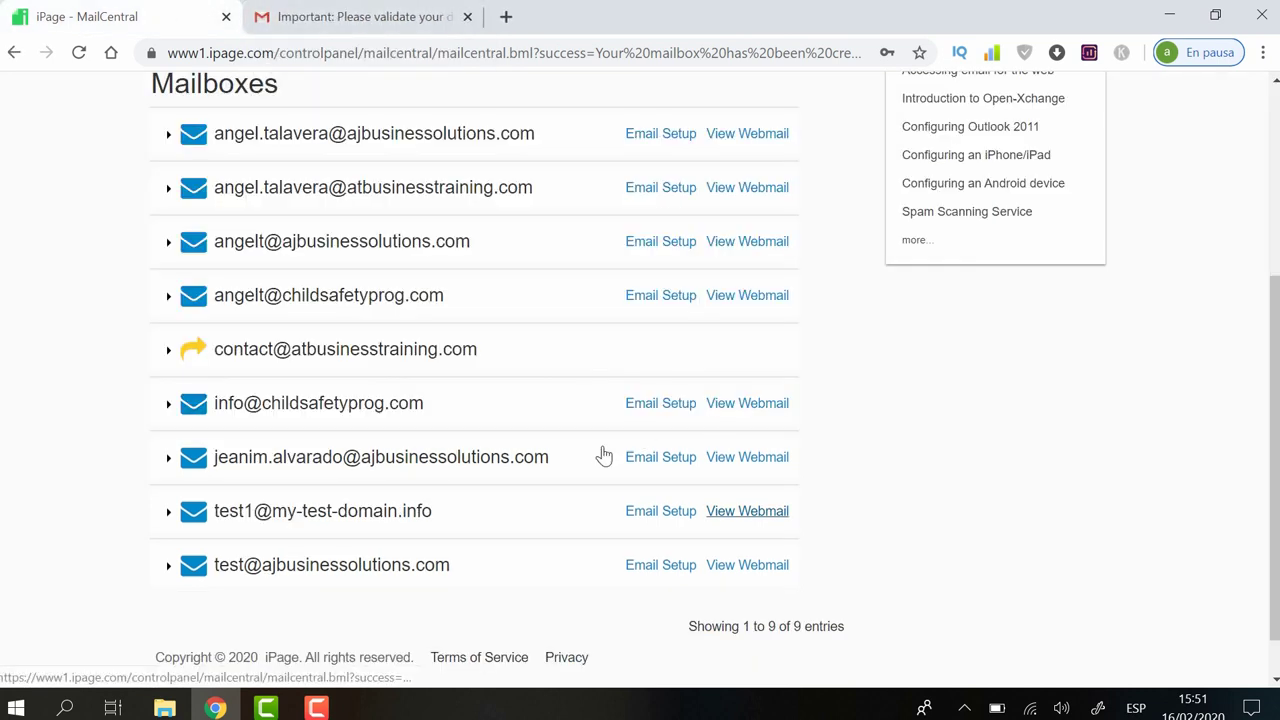
left_click(747, 511)
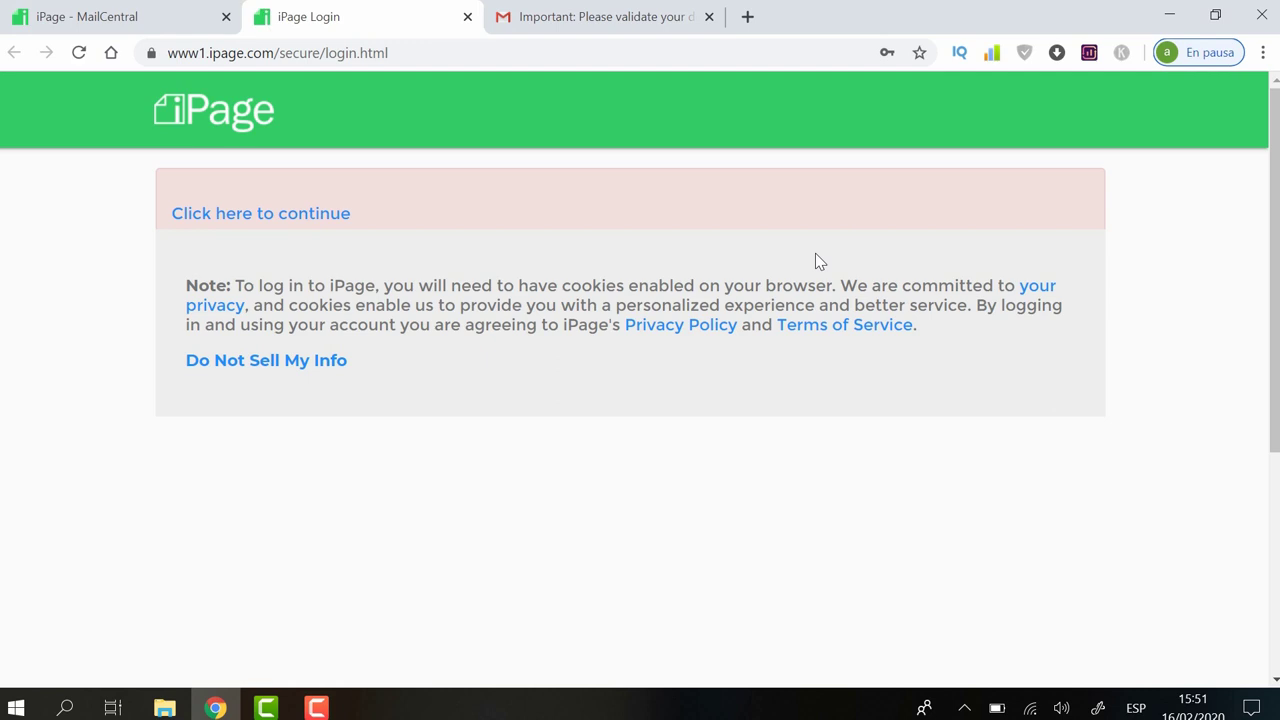
Step: View the 'Your New Mailbox is Ready to Go!' inbox message, log out of Roundcube, and close its tab
left_click(281, 215)
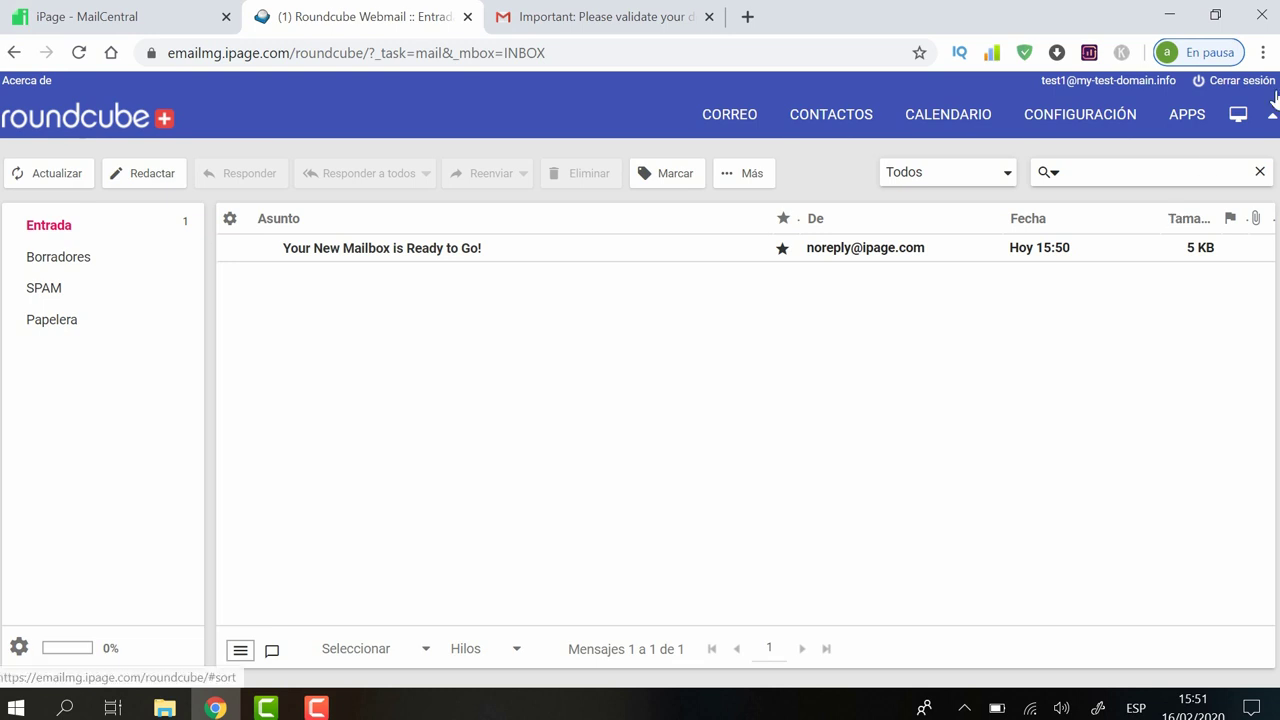
left_click(1241, 84)
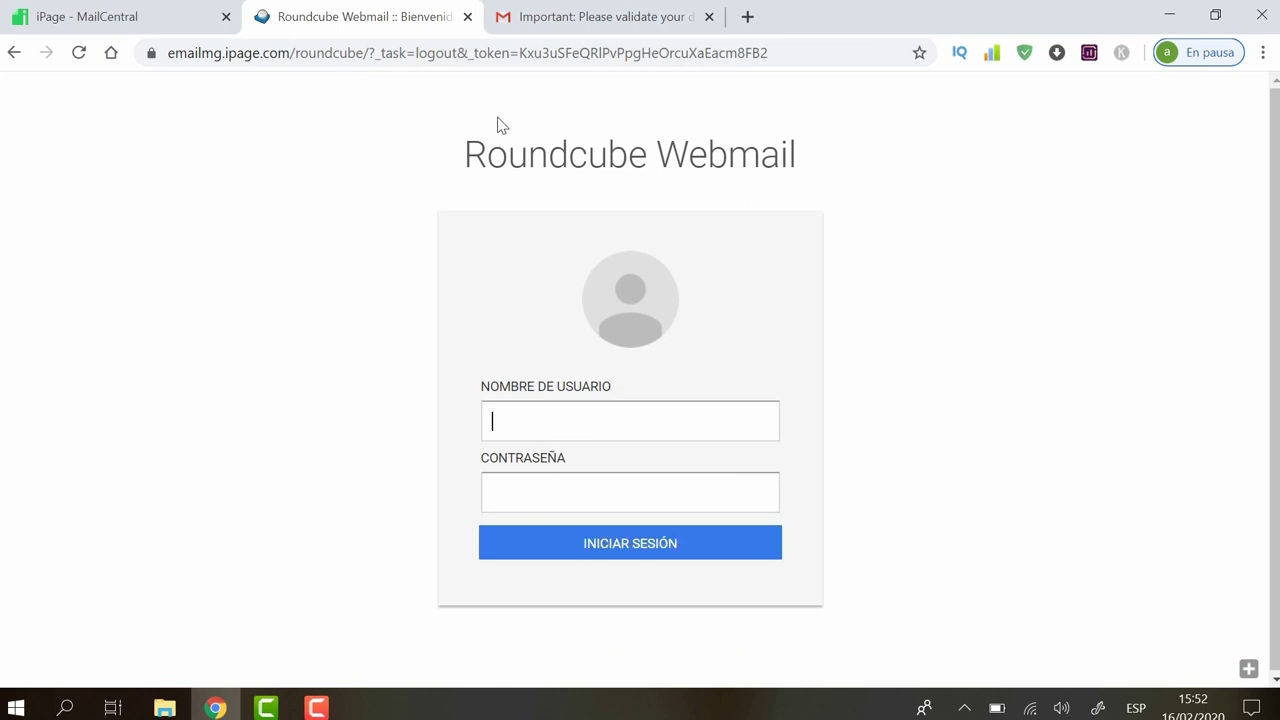
left_click(467, 17)
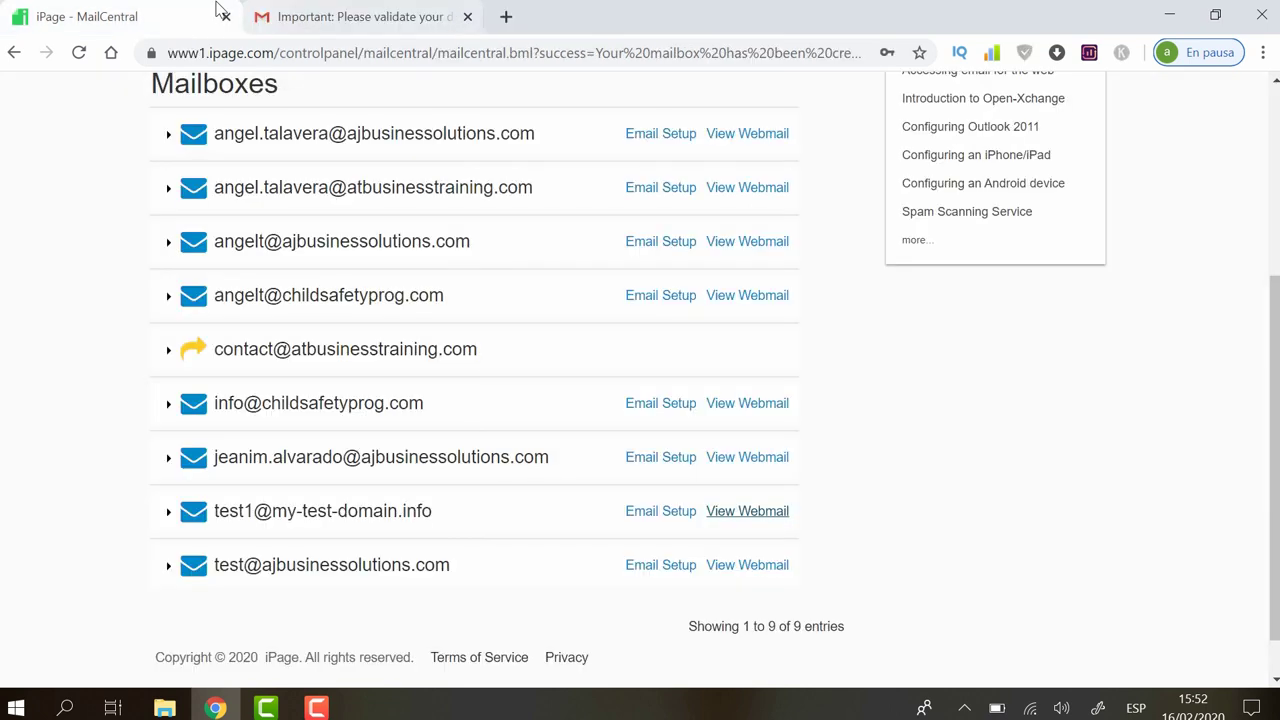
Step: Launch the Mojo Marketplace WordPress installer from the iPage Control Panel home
scroll(1275, 390, "up", 3)
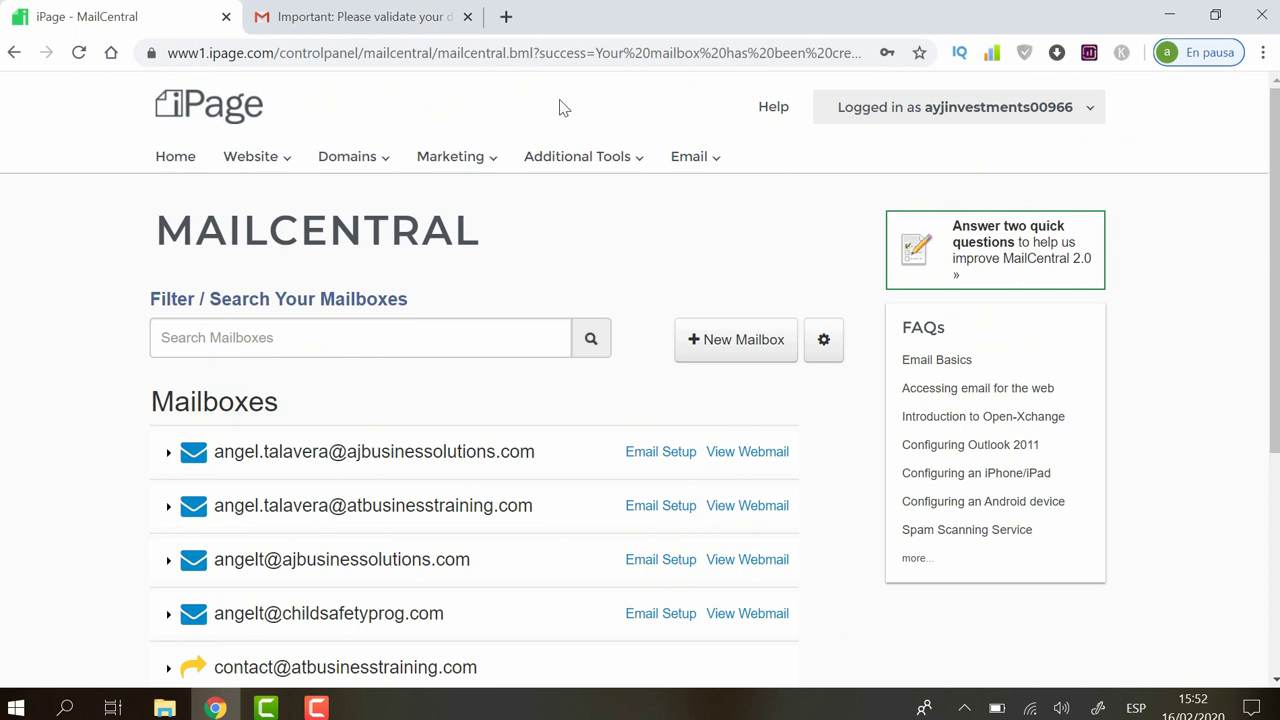
left_click(172, 157)
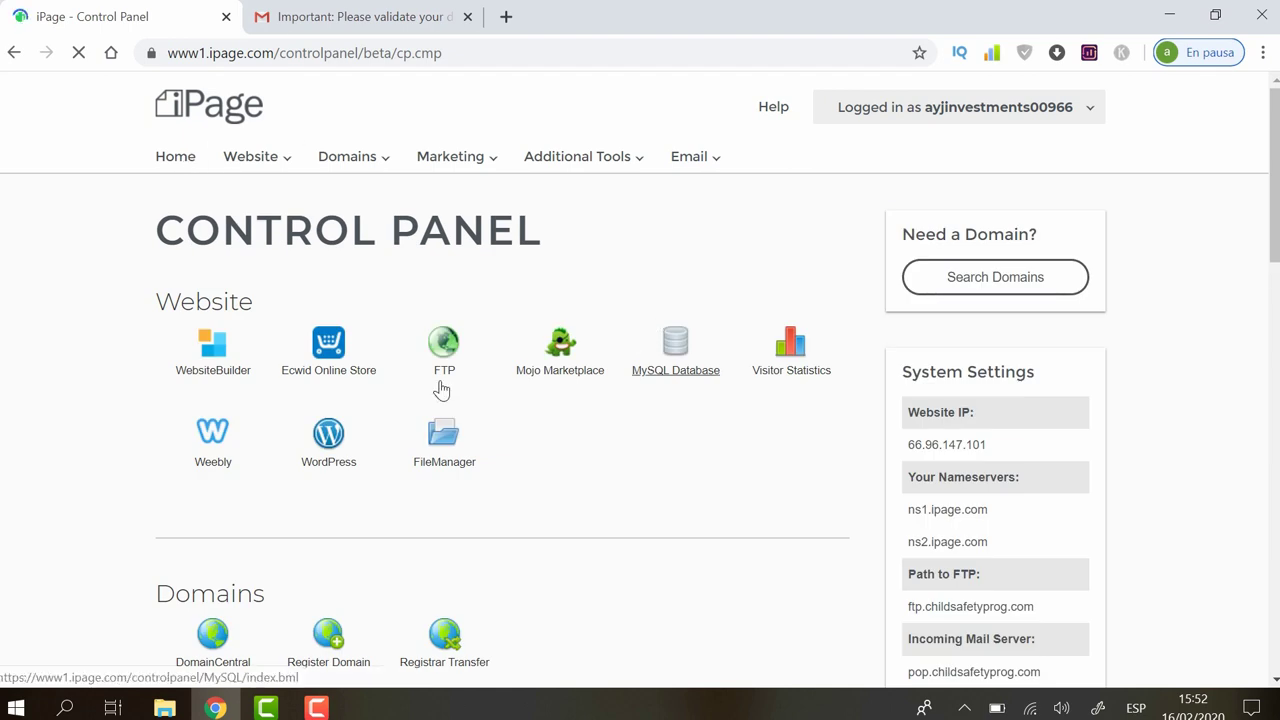
left_click(338, 440)
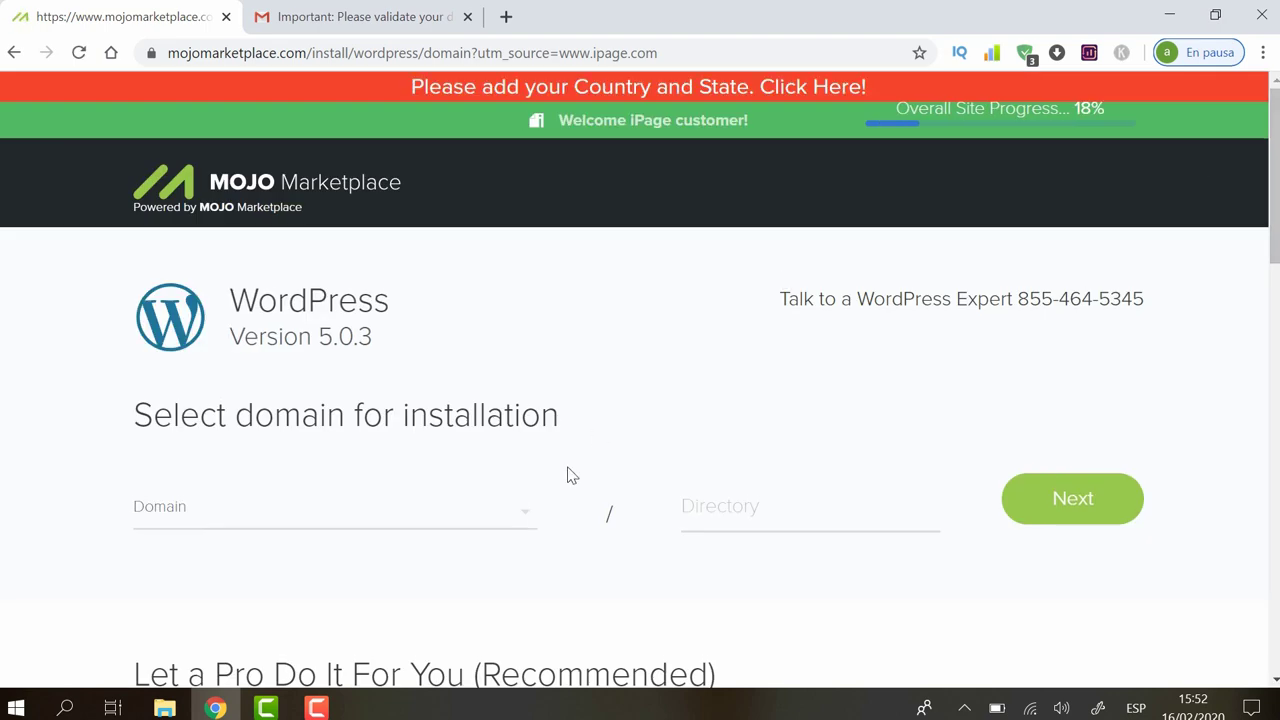
left_click(525, 517)
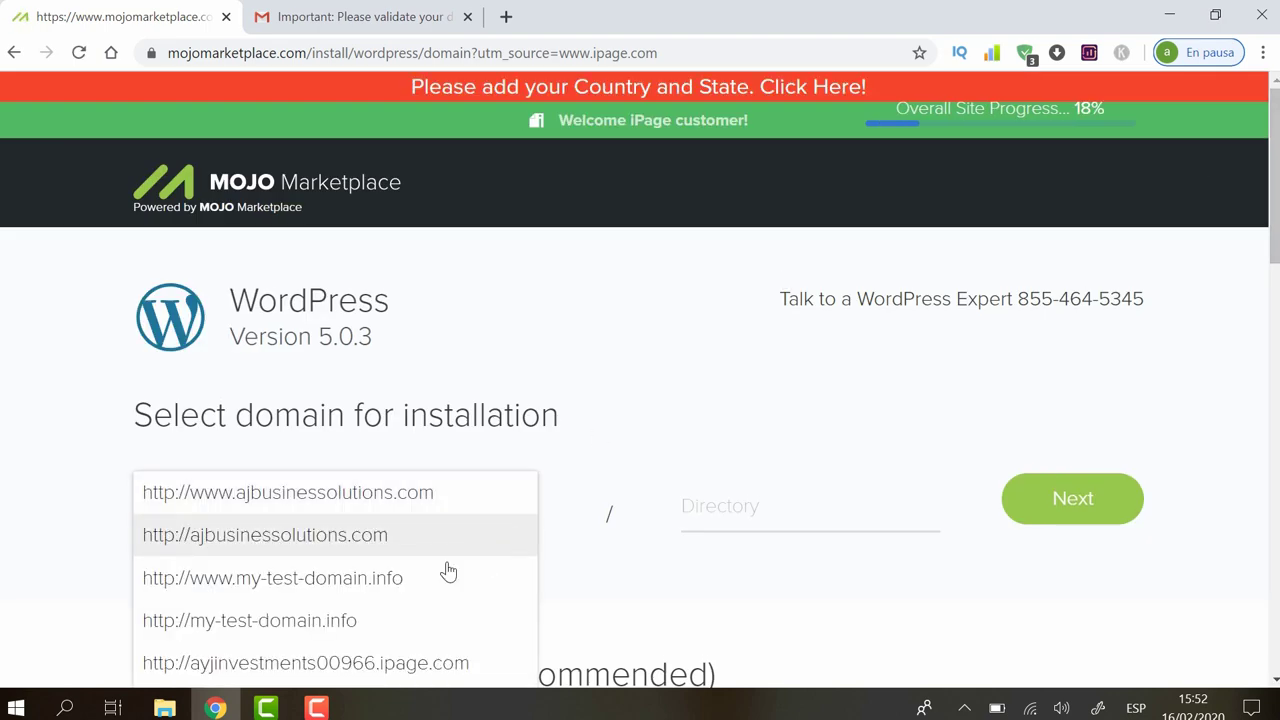
left_click(398, 588)
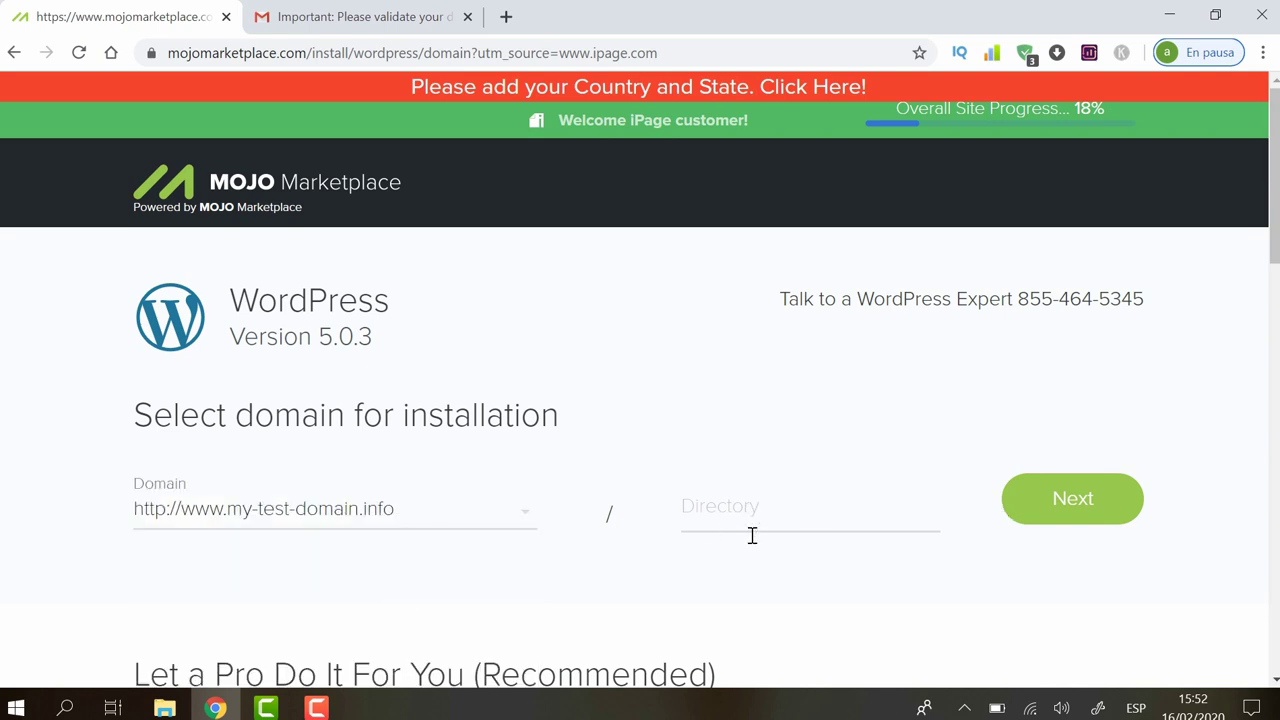
left_click_drag(1274, 256, 1263, 343)
scroll(1263, 343, "up", 2)
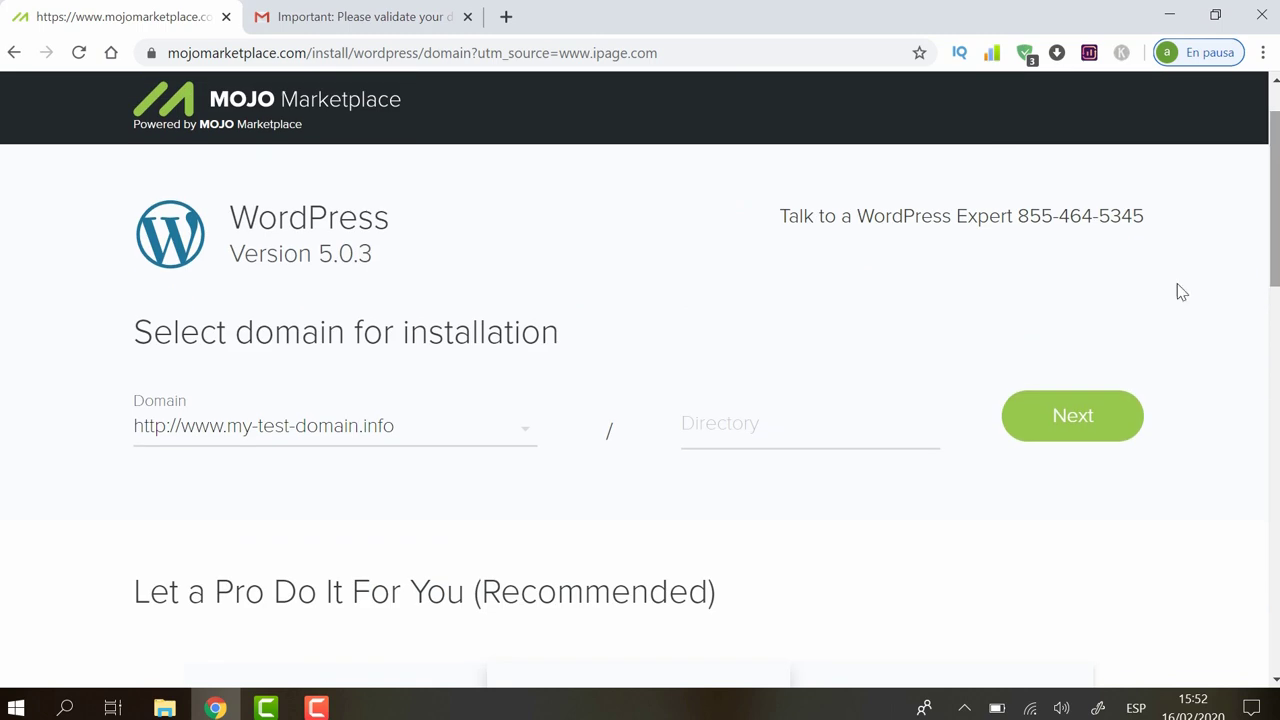
left_click(1079, 415)
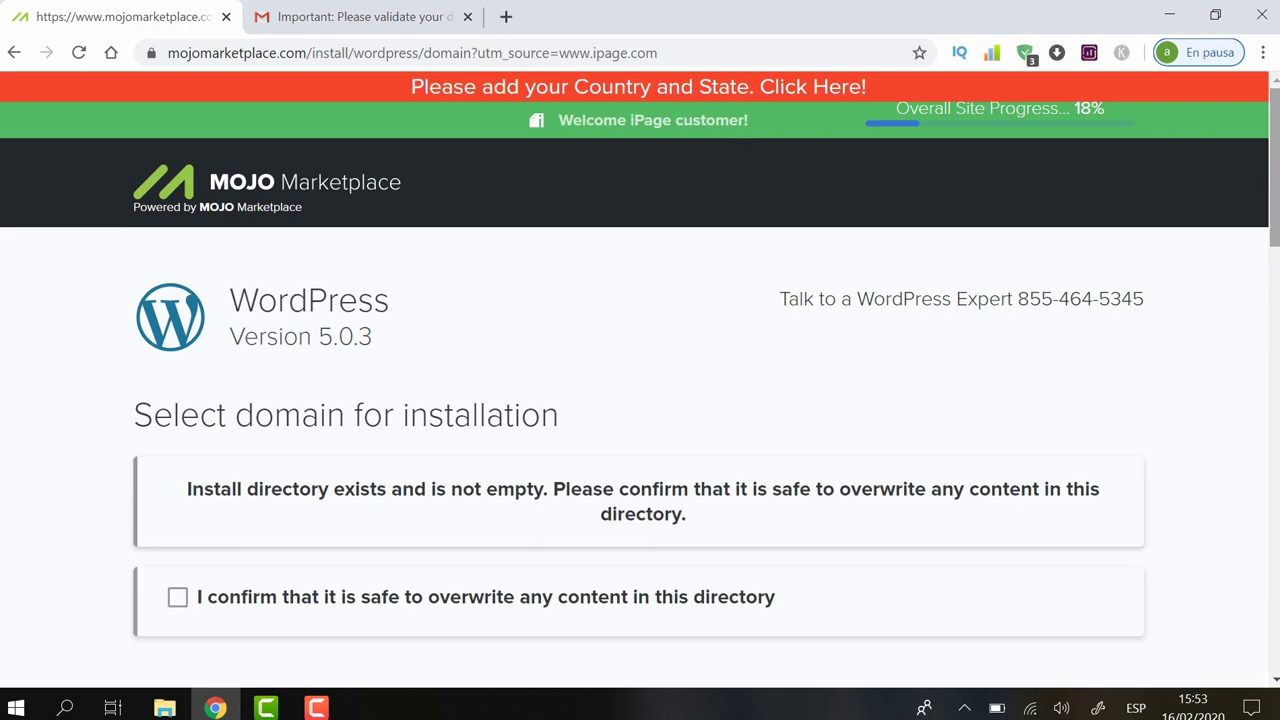
Step: Confirm overwriting the existing install directory's content
scroll(515, 285, "down", 3)
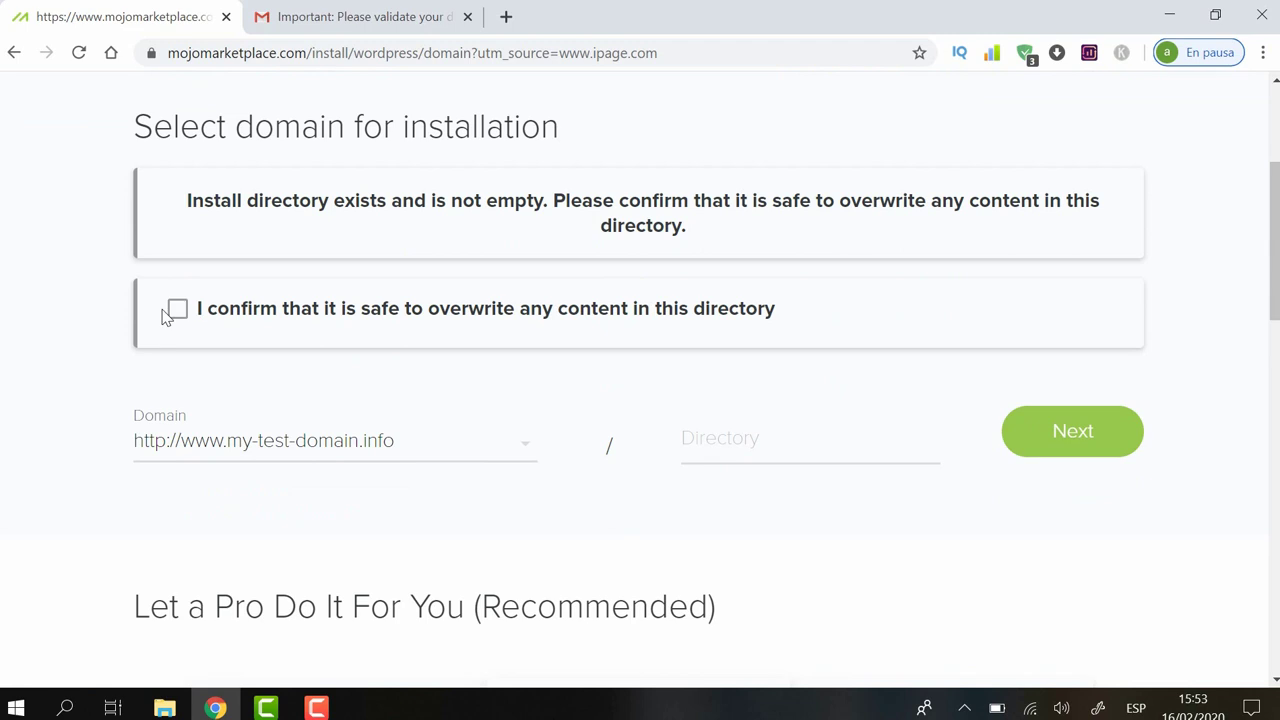
left_click(178, 311)
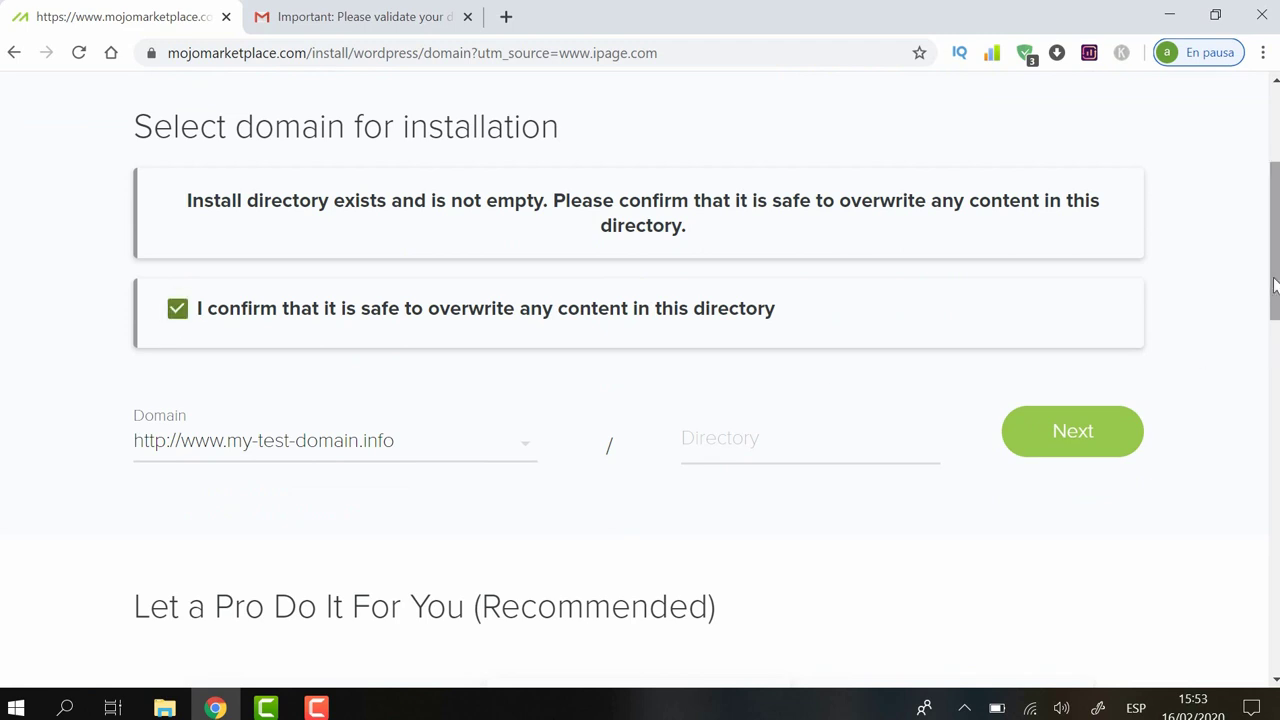
scroll(1274, 287, "down", 2)
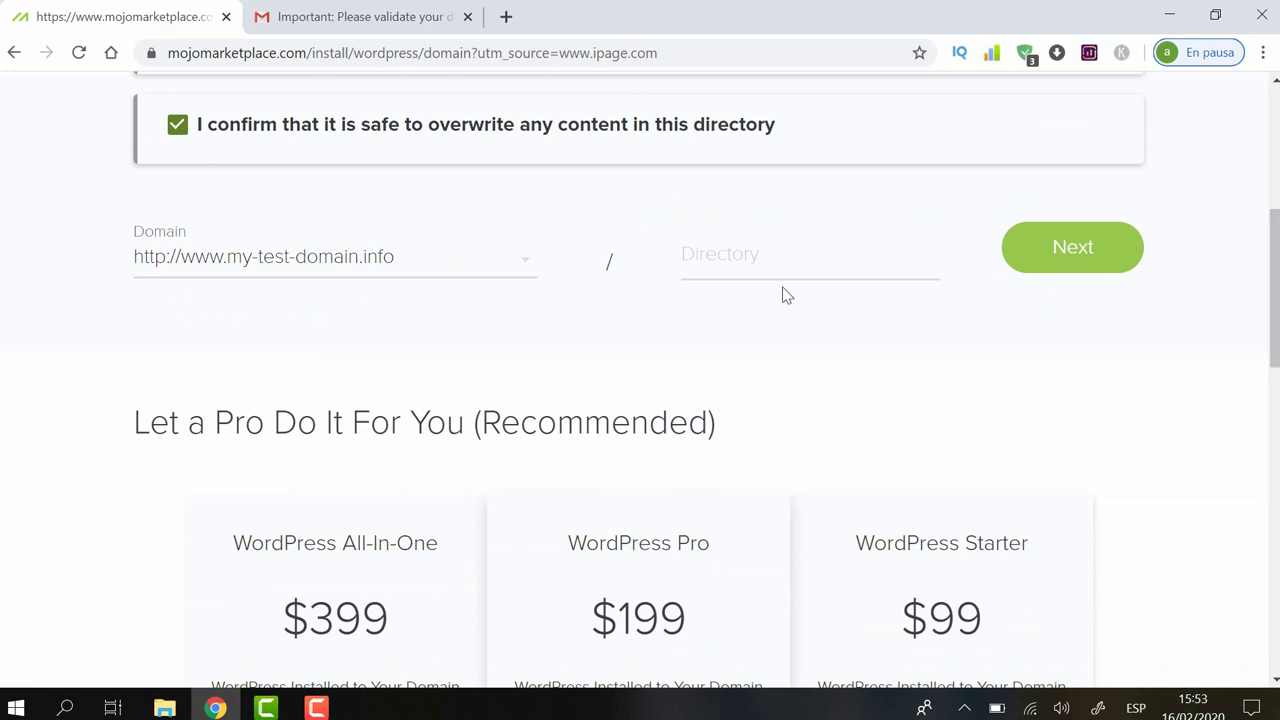
scroll(1277, 287, "down", 10)
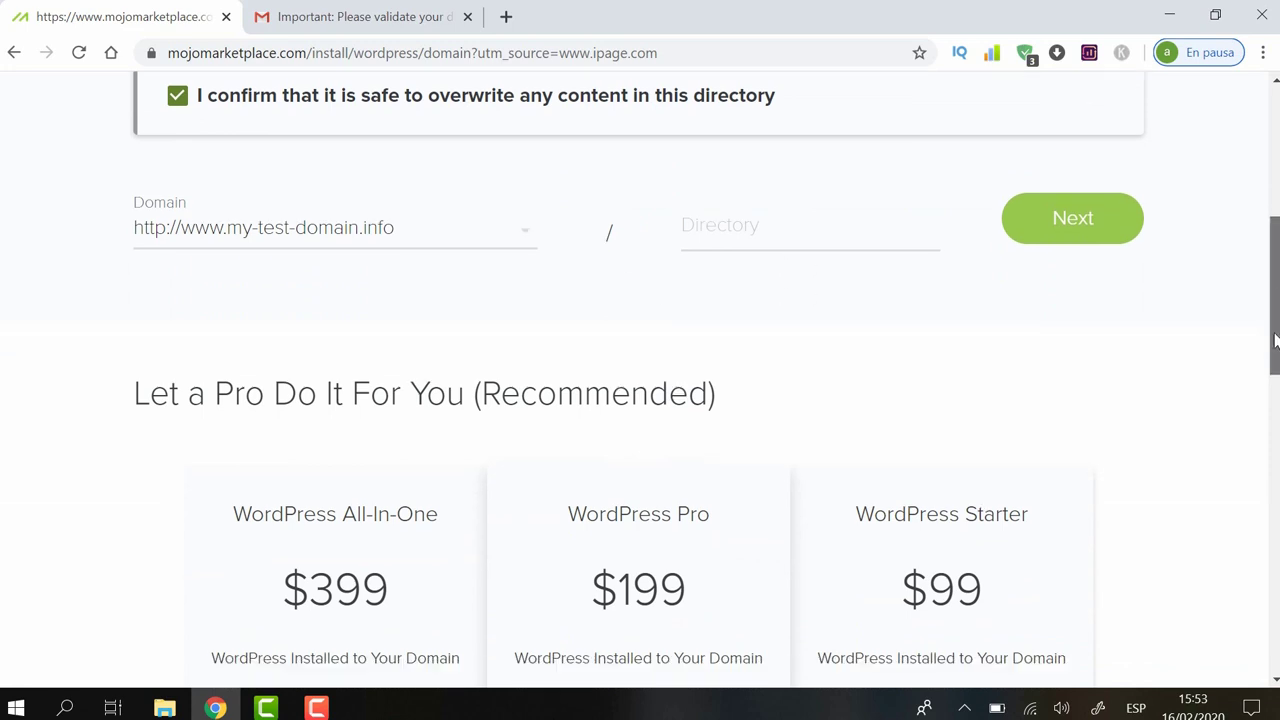
scroll(649, 378, "up", 5)
scroll(649, 378, "up", 3)
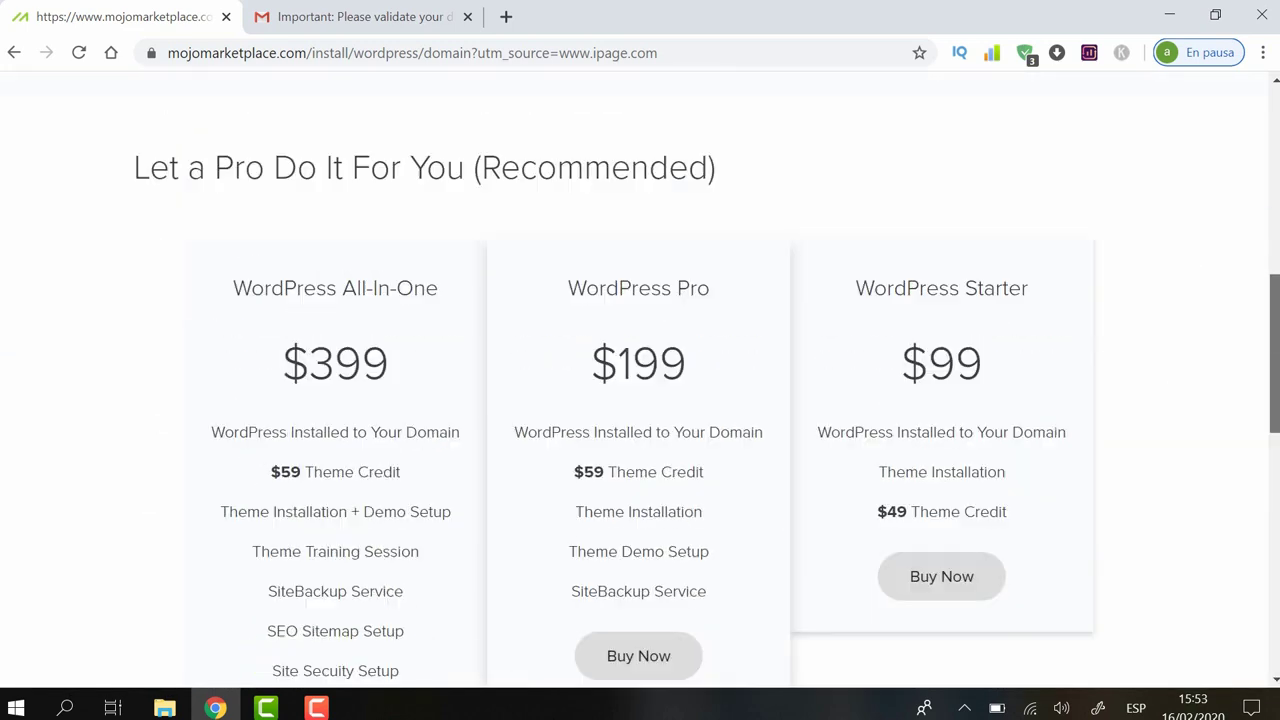
scroll(1259, 541, "down", 7)
scroll(1259, 541, "up", 15)
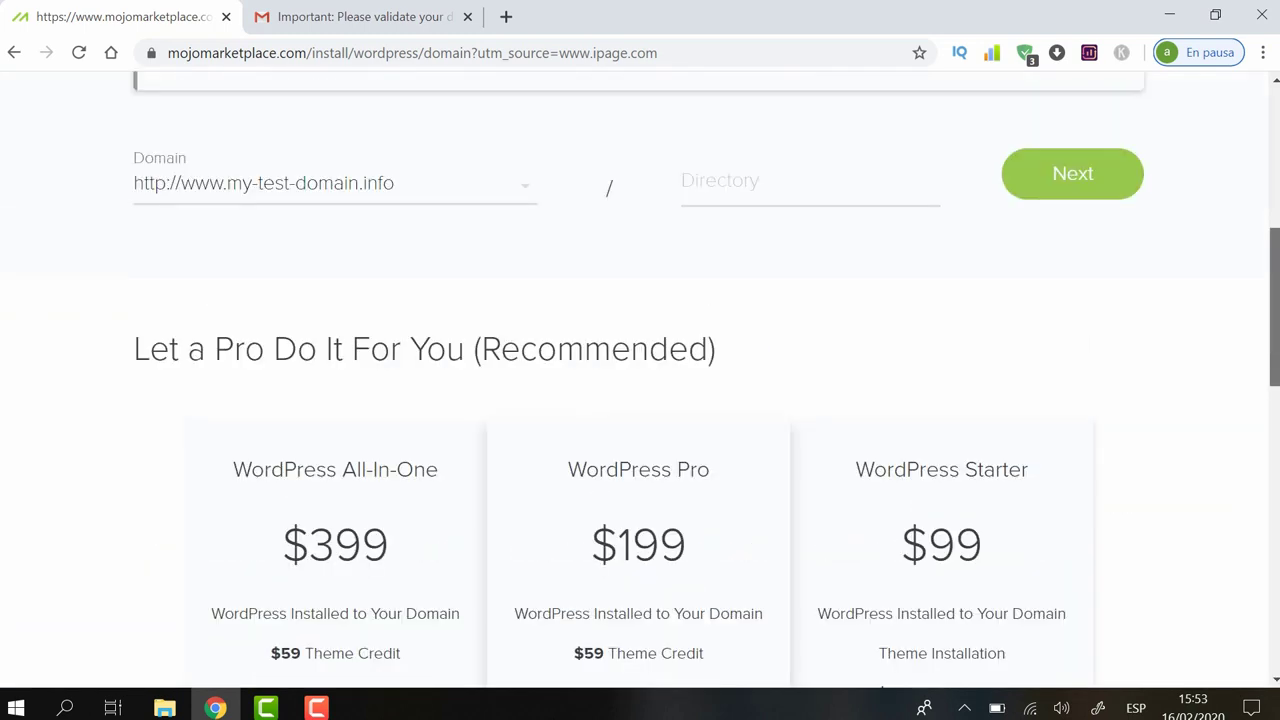
scroll(1246, 243, "down", 2)
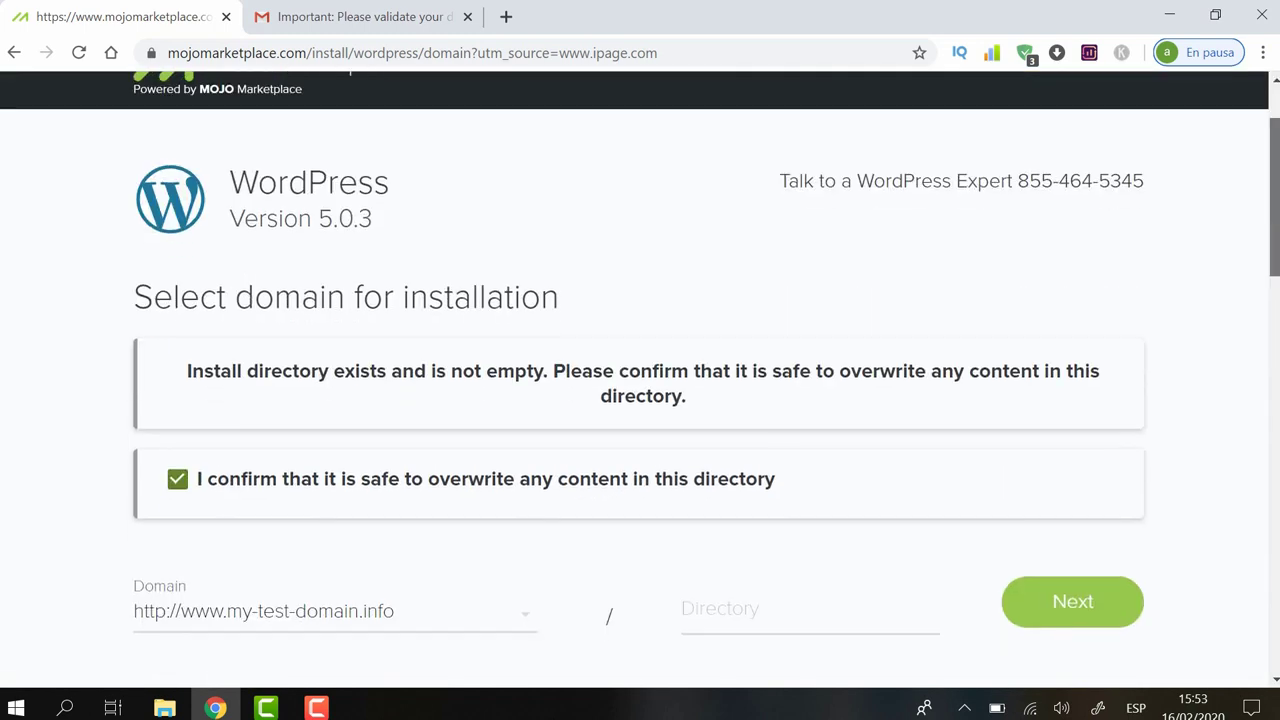
Step: Set the site title to ABC TRAINING on the admin details page
left_click(1088, 583)
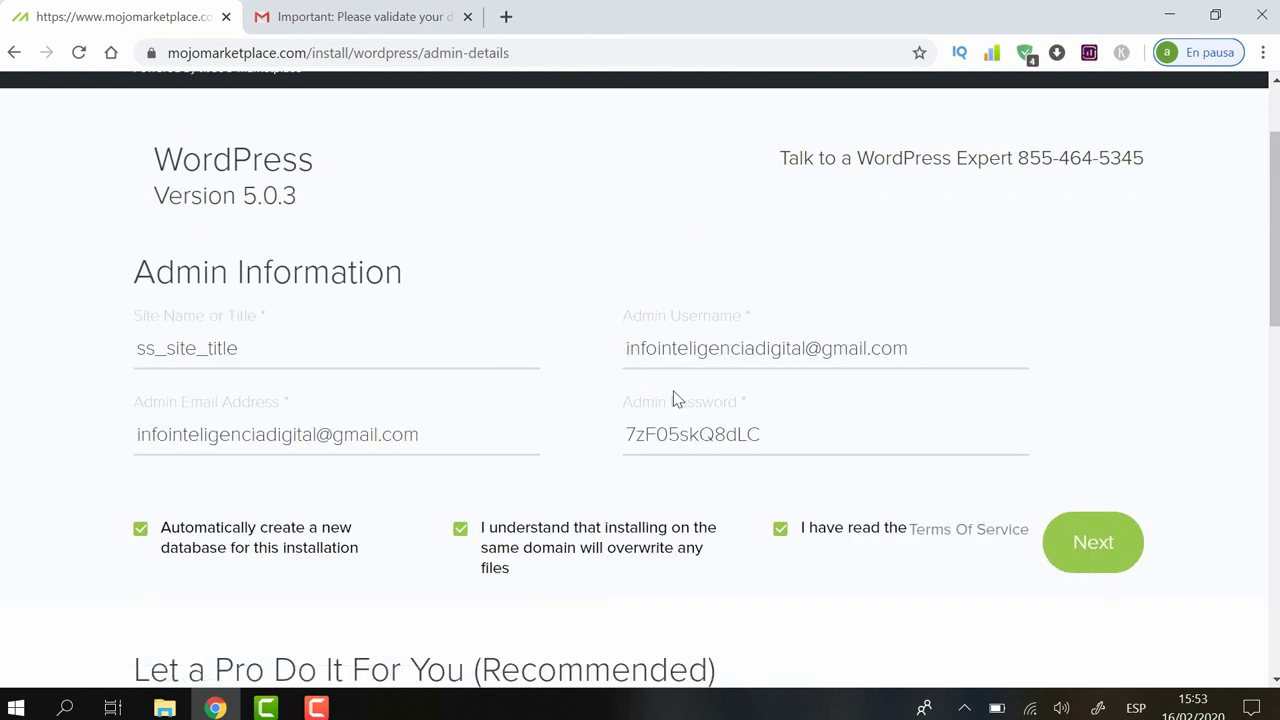
left_click_drag(284, 342, 57, 340)
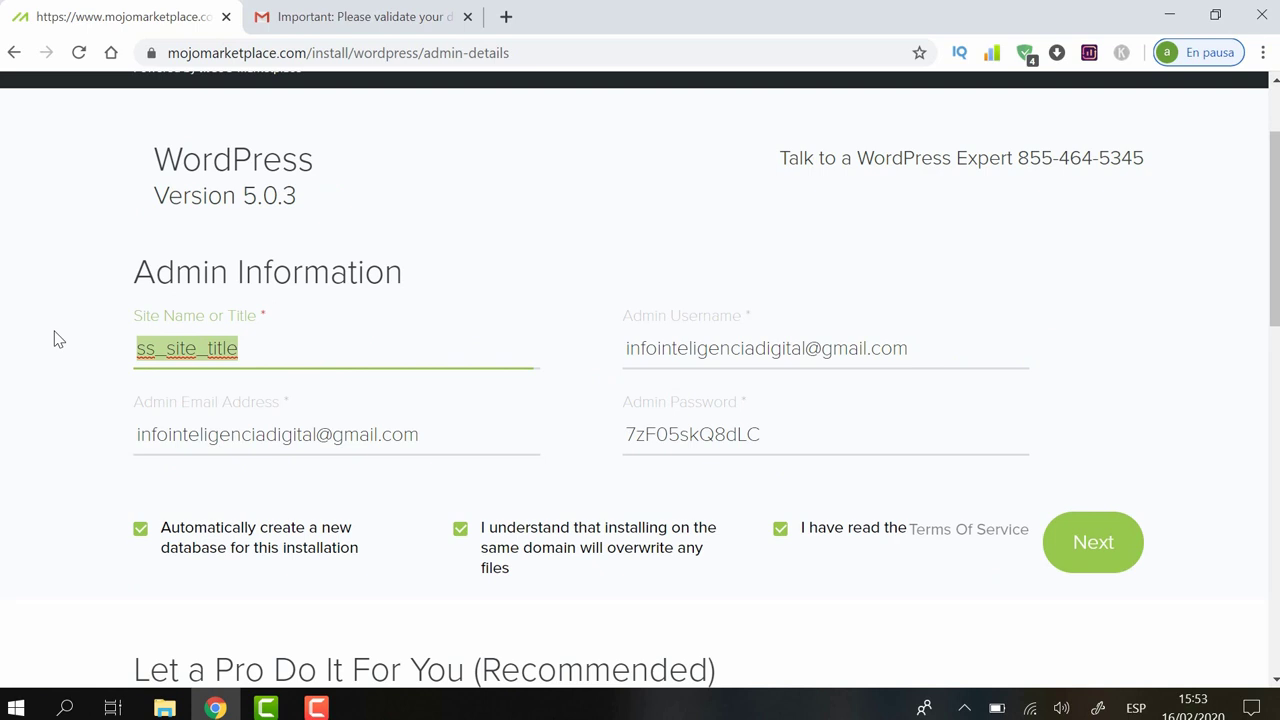
type("B")
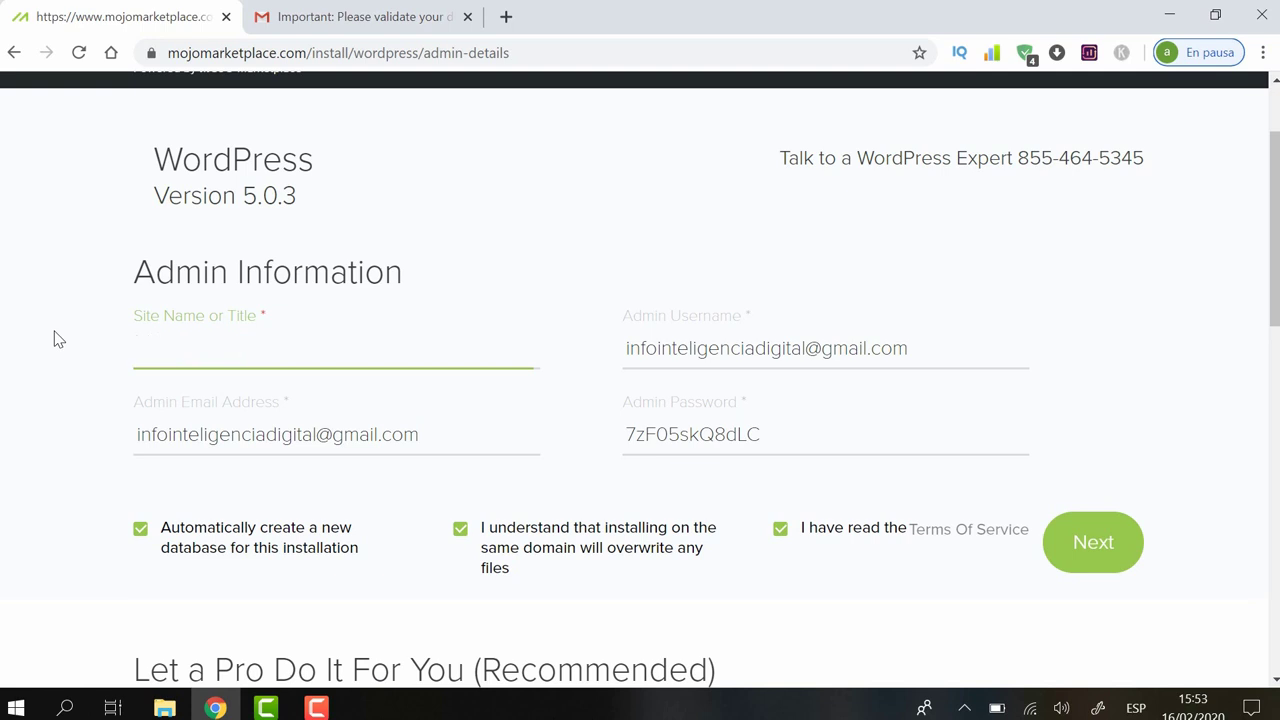
type("ABC TRAINGIN")
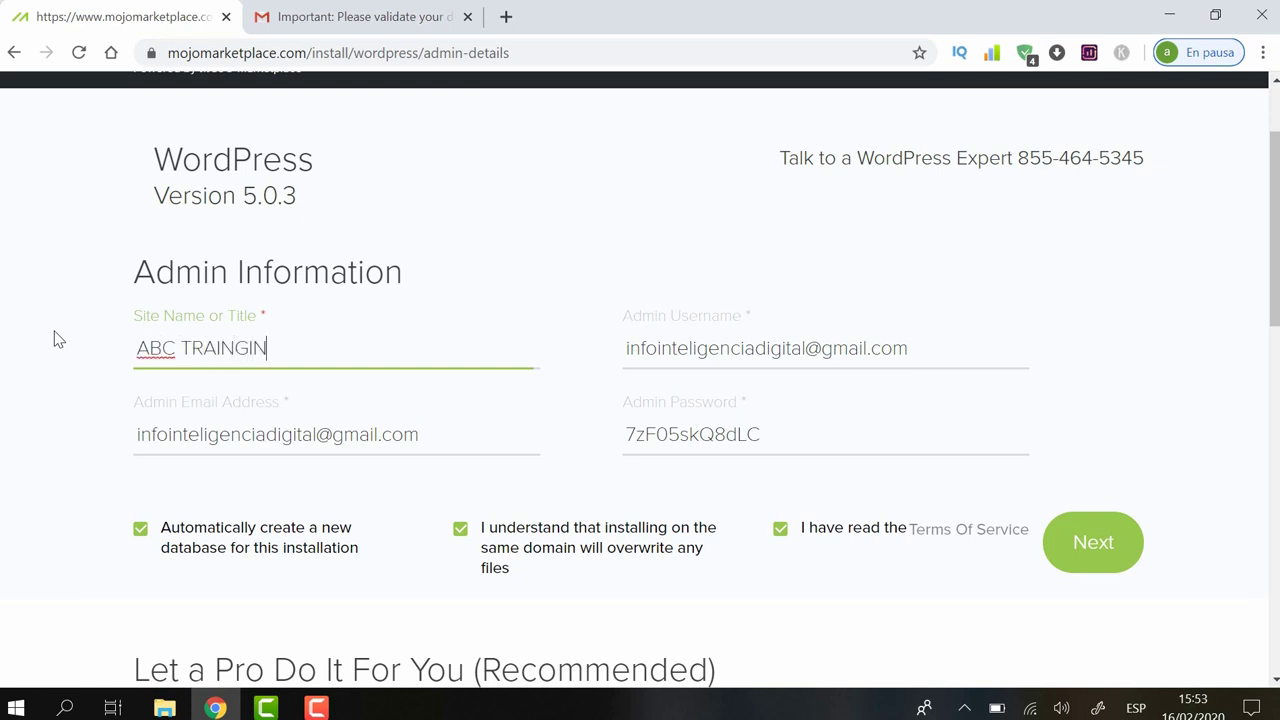
key("BackSpace")
key("BackSpace")
key("BackSpace")
type("ING")
Step: Replace the admin username and password, then start the WordPress installation
left_click(962, 362)
left_click_drag(940, 356, 612, 366)
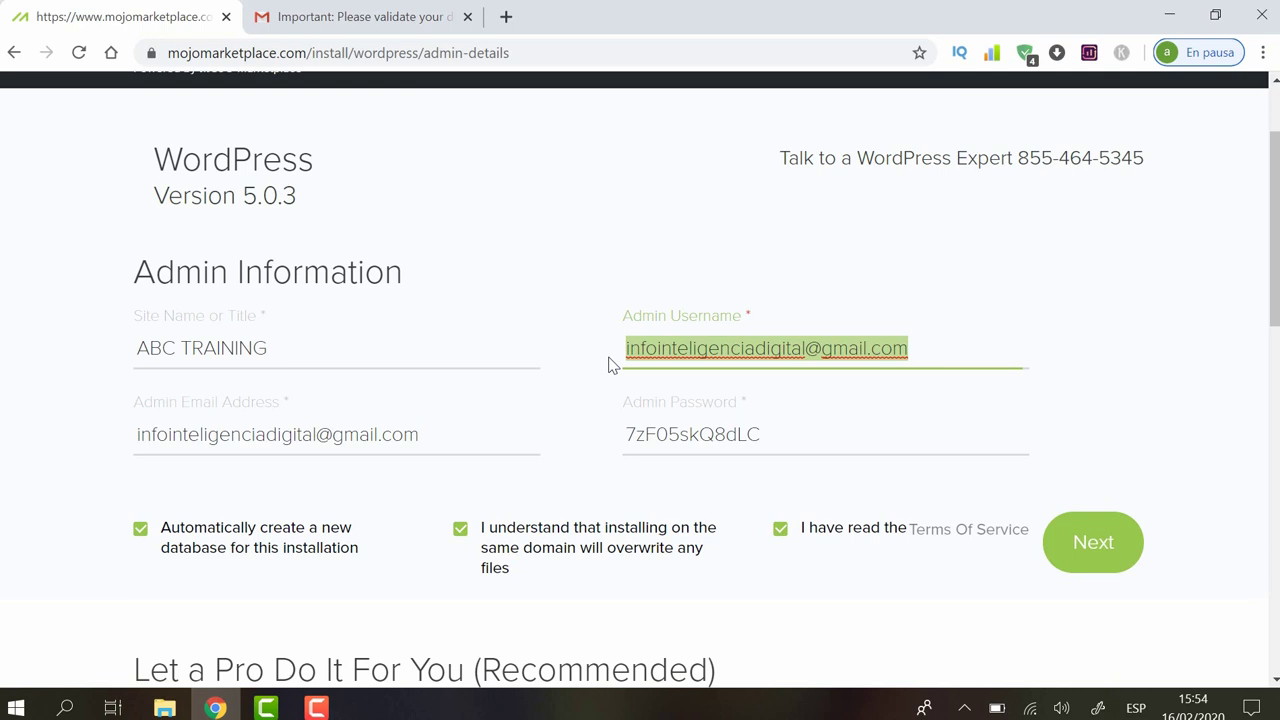
type("admin")
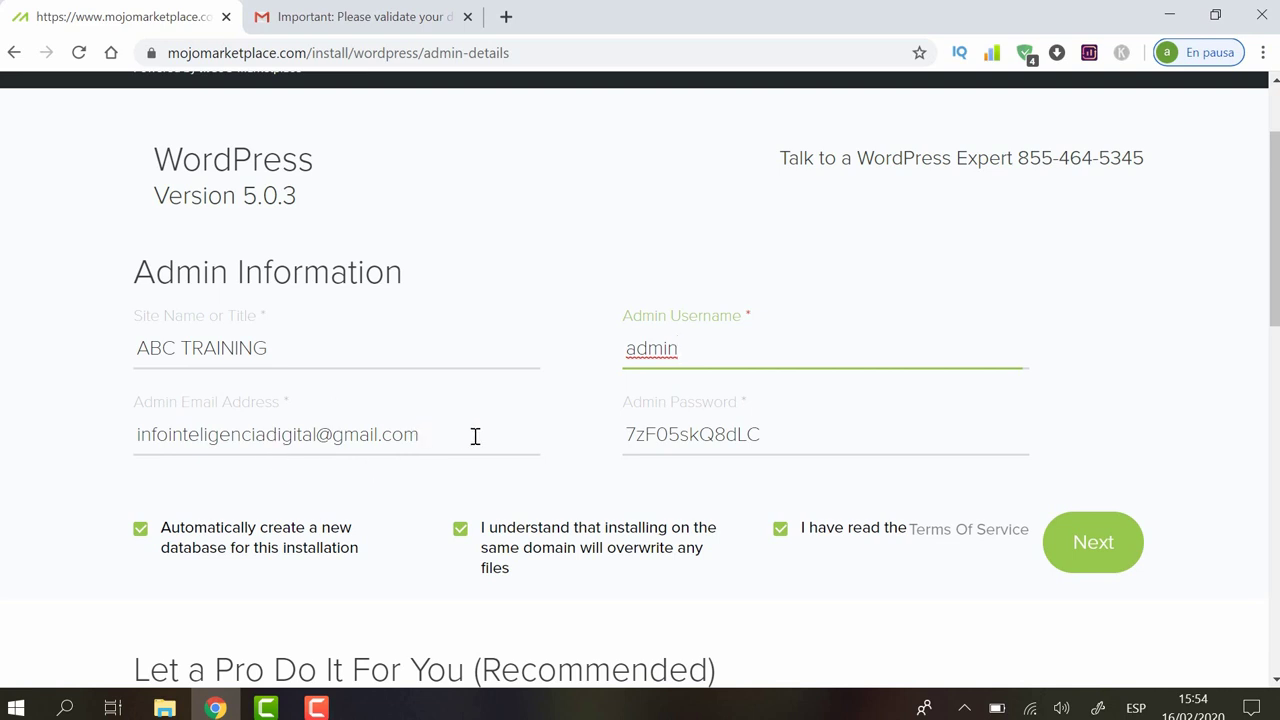
double_click(800, 434)
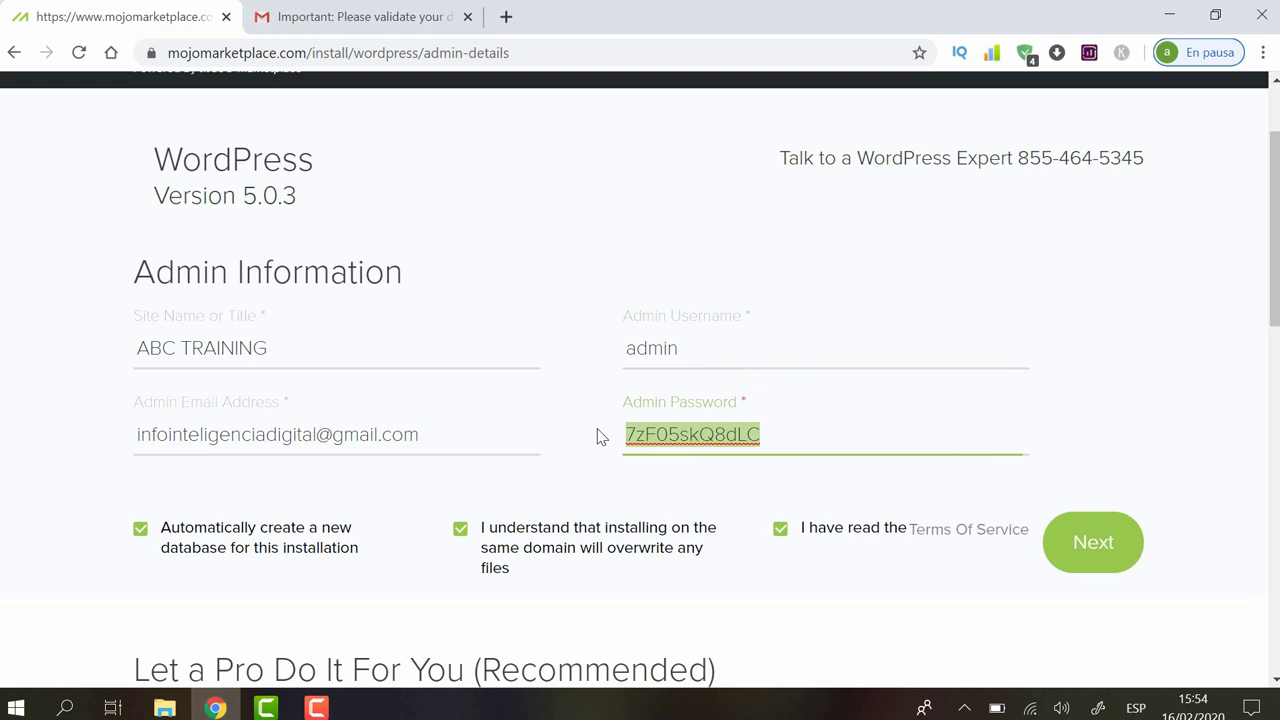
type("Mlm")
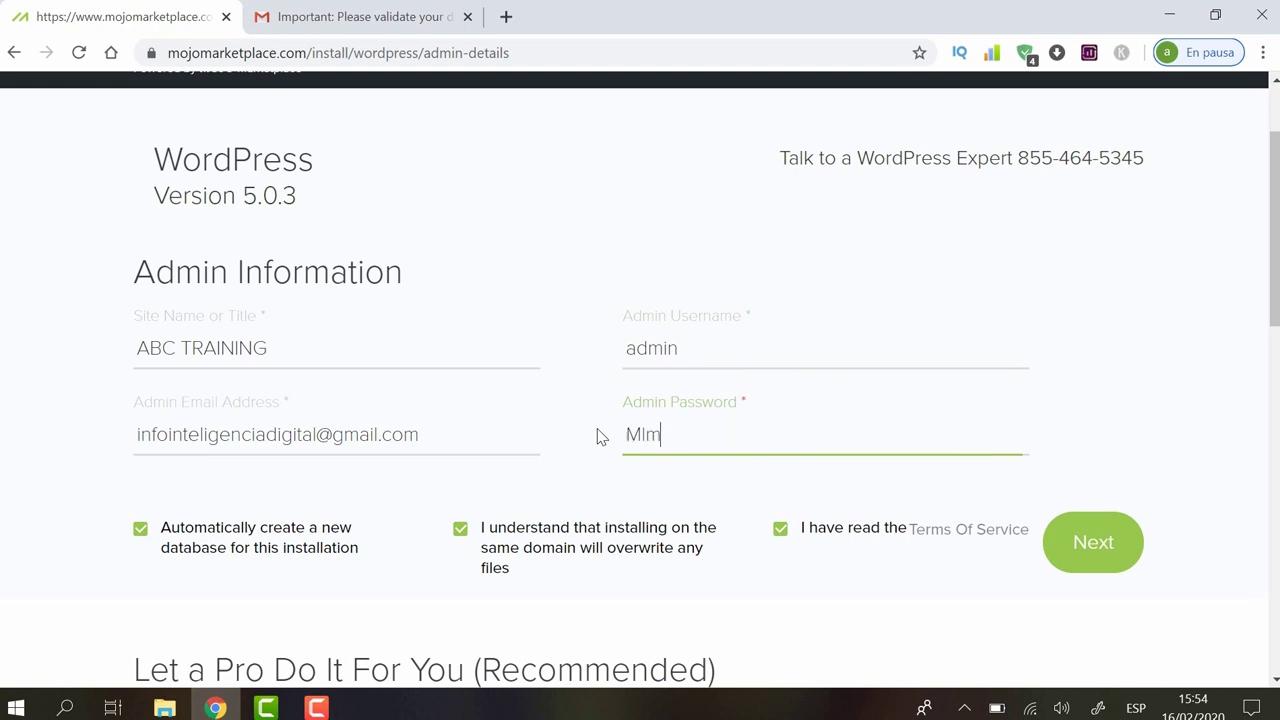
key("BackSpace")
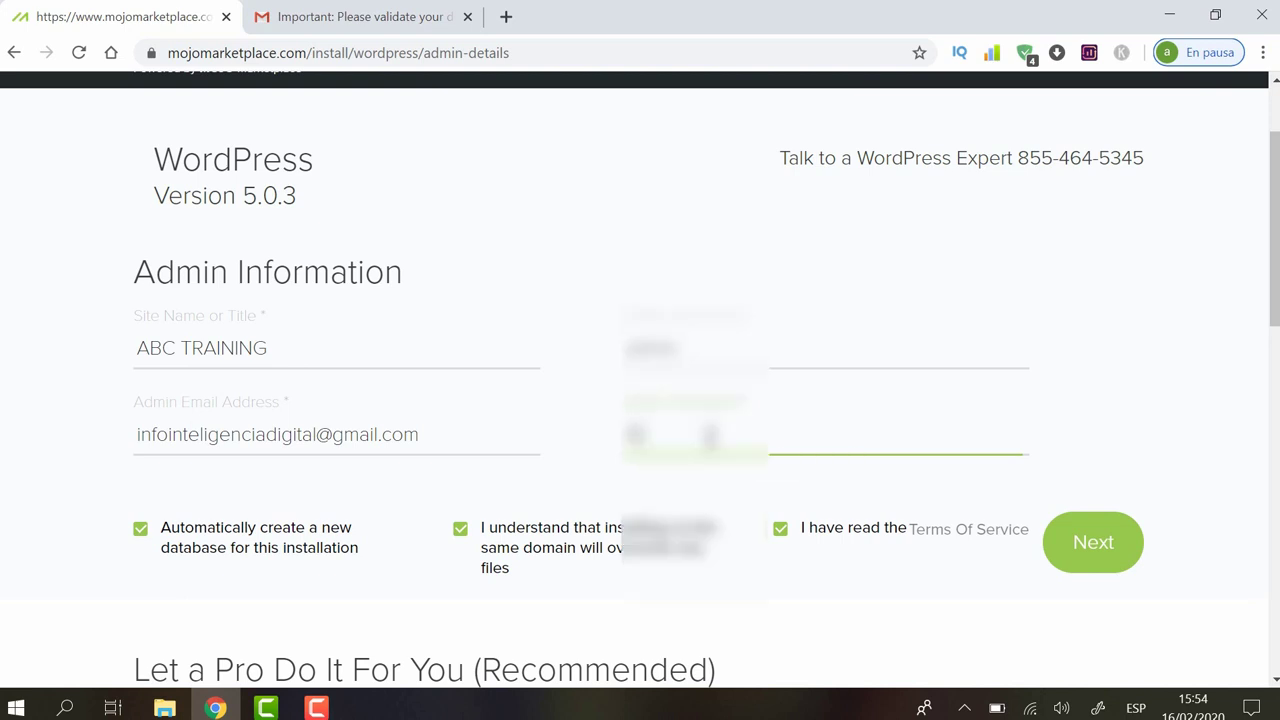
type("*********")
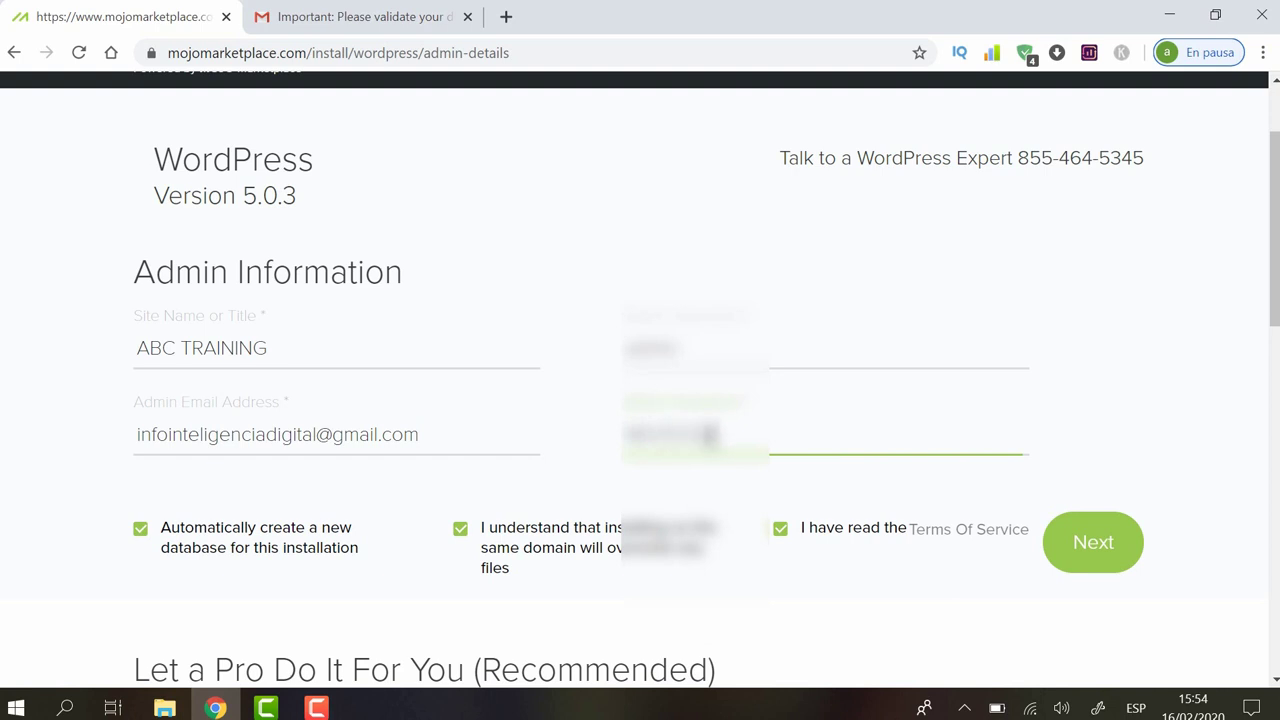
type("***")
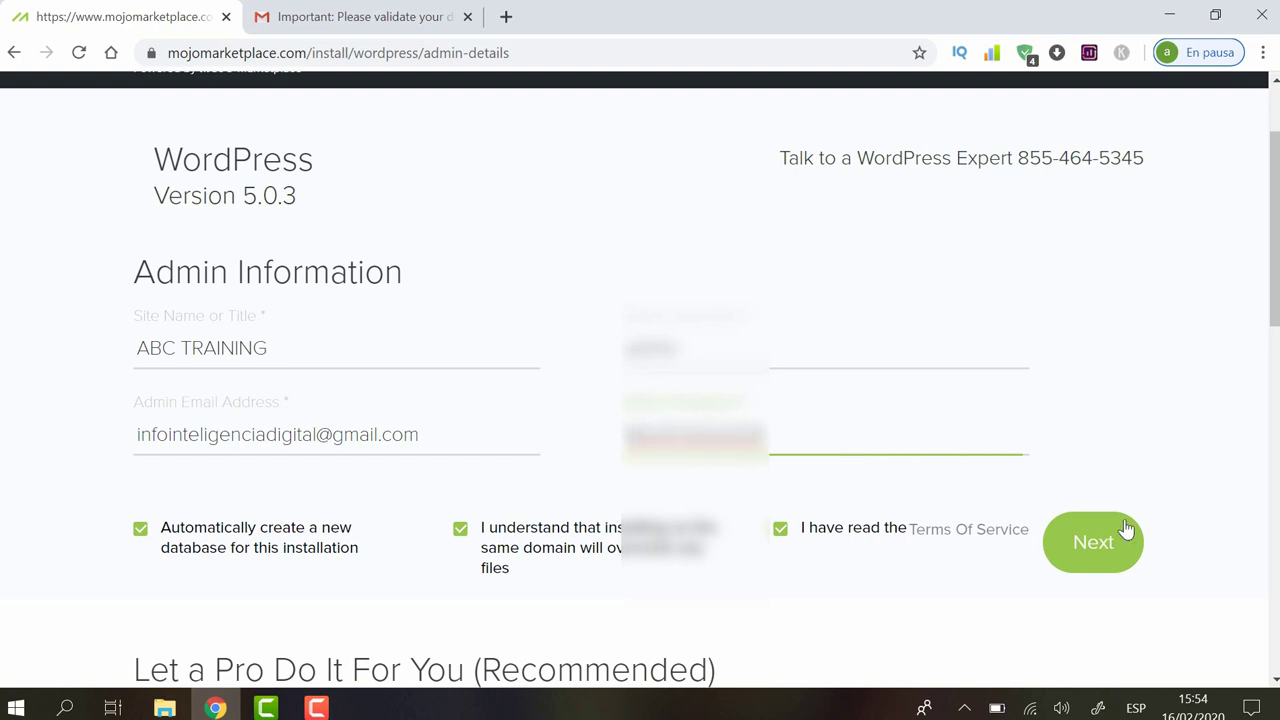
mouse_move(1275, 230)
left_mouse_down()
mouse_move(1275, 316)
mouse_move(1275, 212)
left_mouse_up()
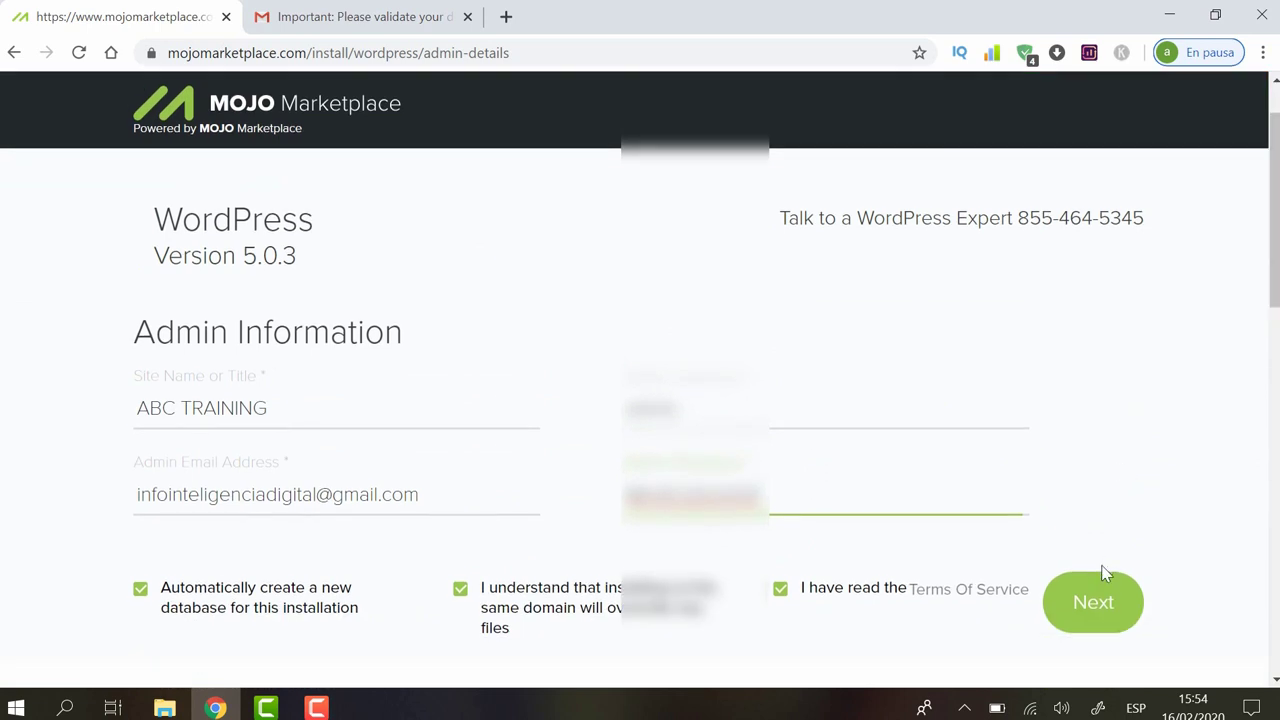
left_click(1094, 606)
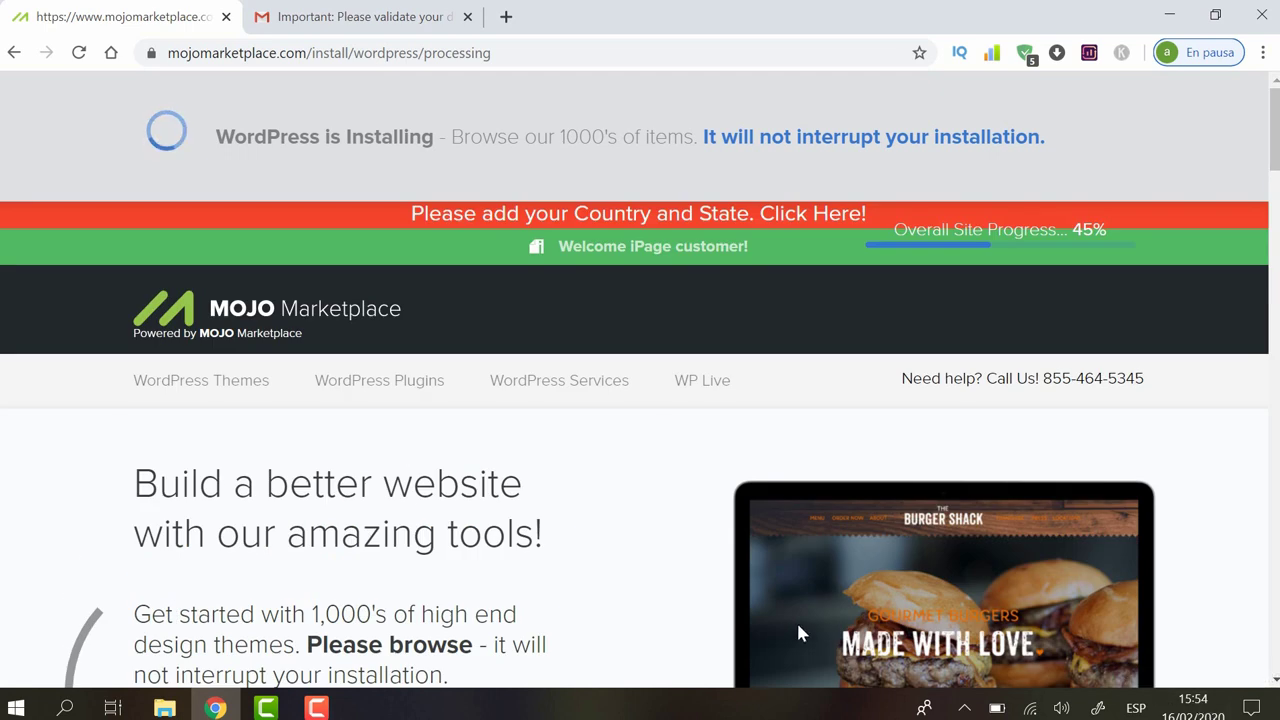
Step: Monitor the ABC TRAINING WordPress installation progress in Mojo Marketplace
left_click(340, 706)
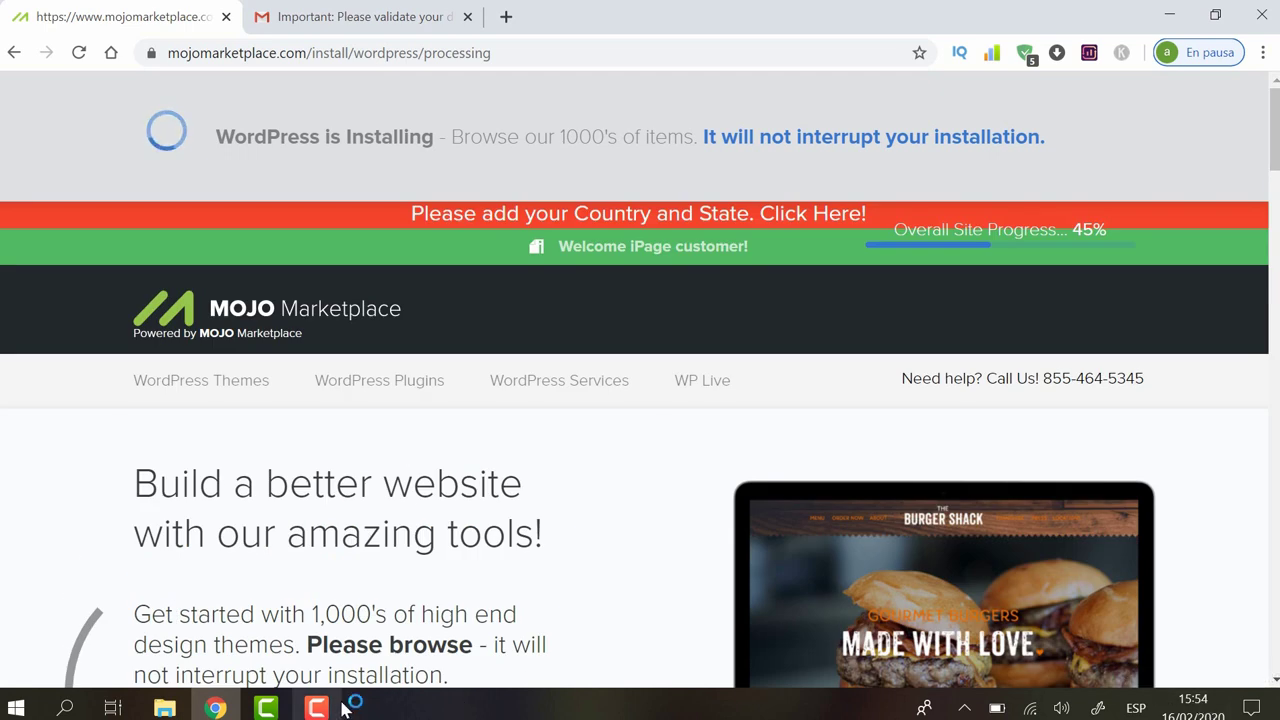
mouse_move(340, 706)
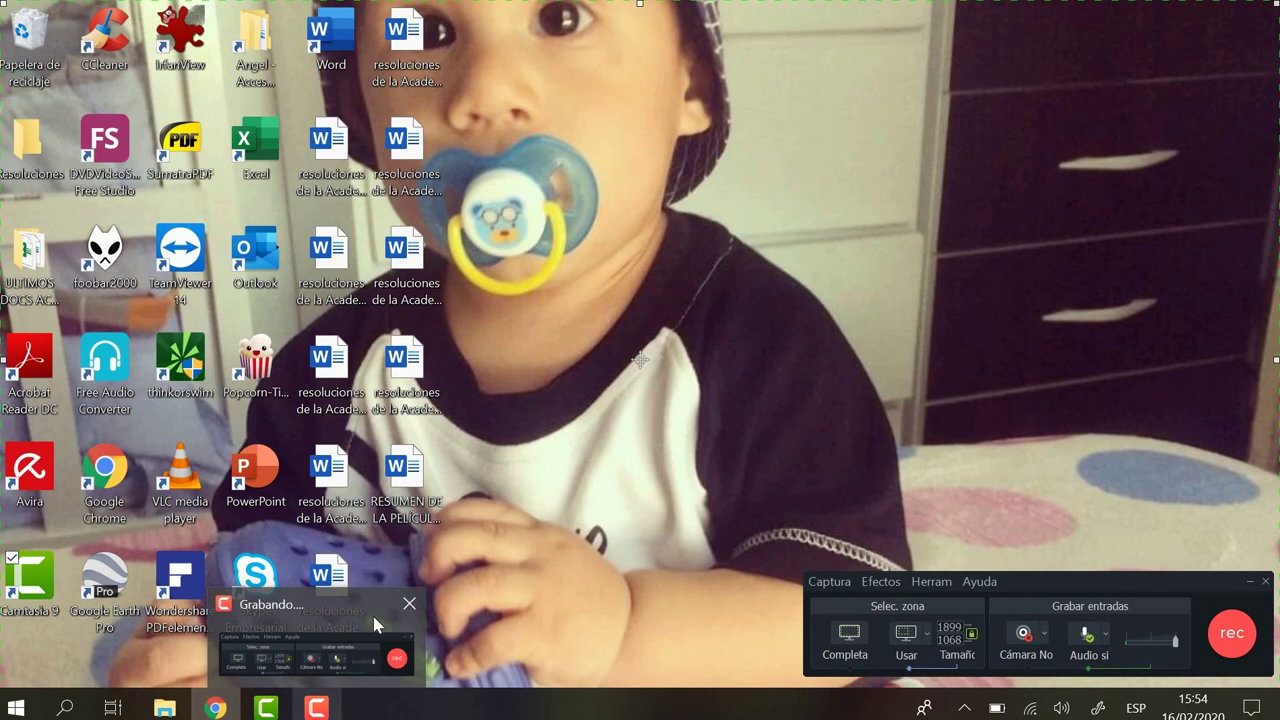
left_click(375, 625)
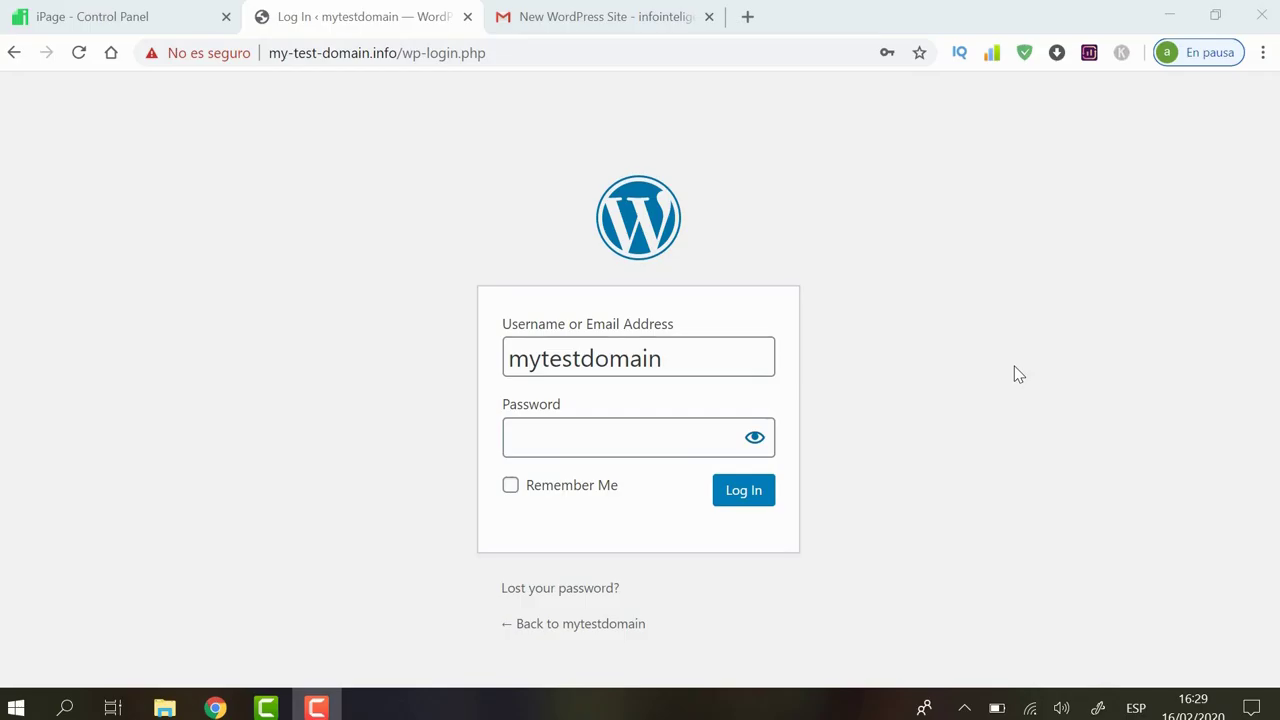
Step: Open Gmail's 'New WordPress Site' email, select its username, and follow the wp-login.php link
left_click(570, 10)
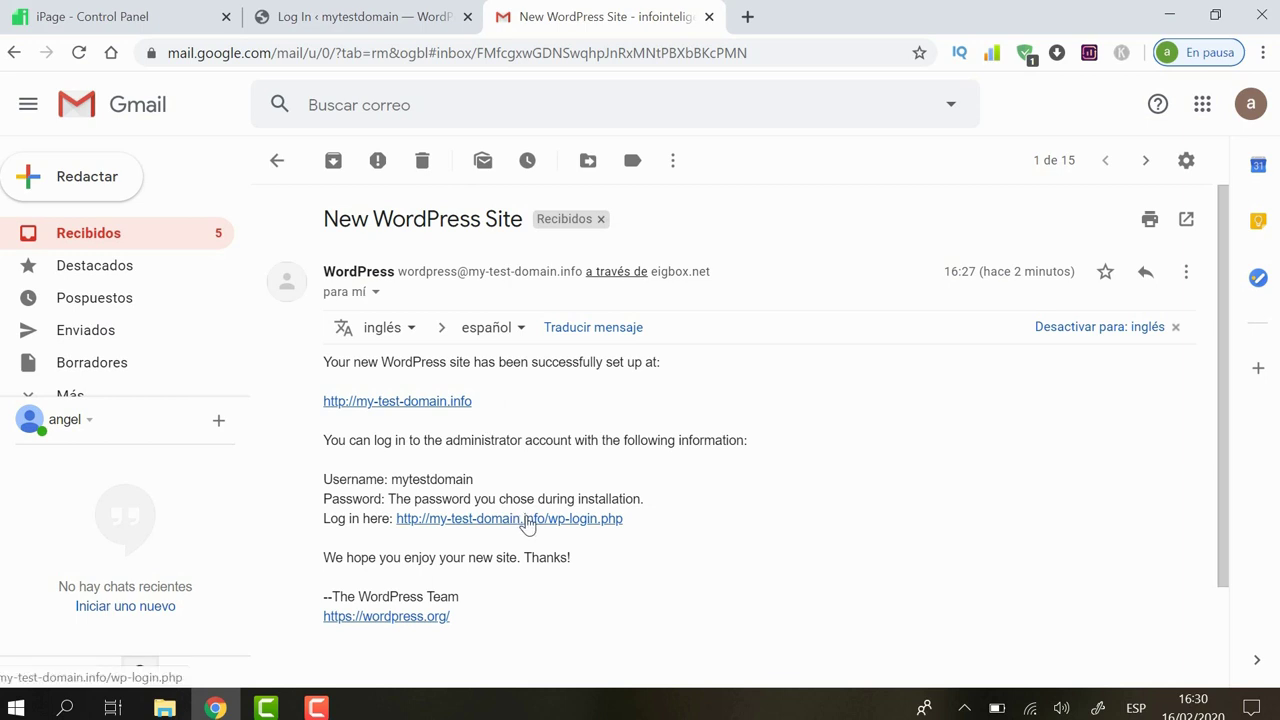
left_click_drag(490, 480, 397, 480)
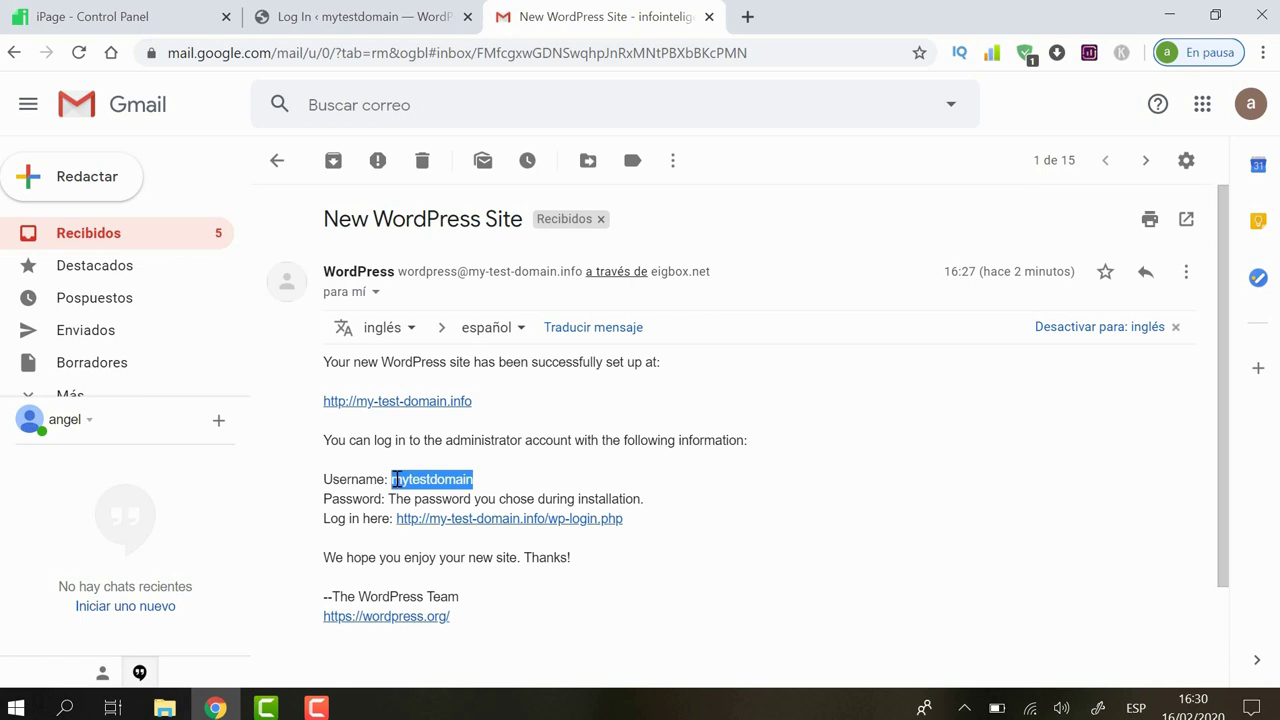
left_click(585, 530)
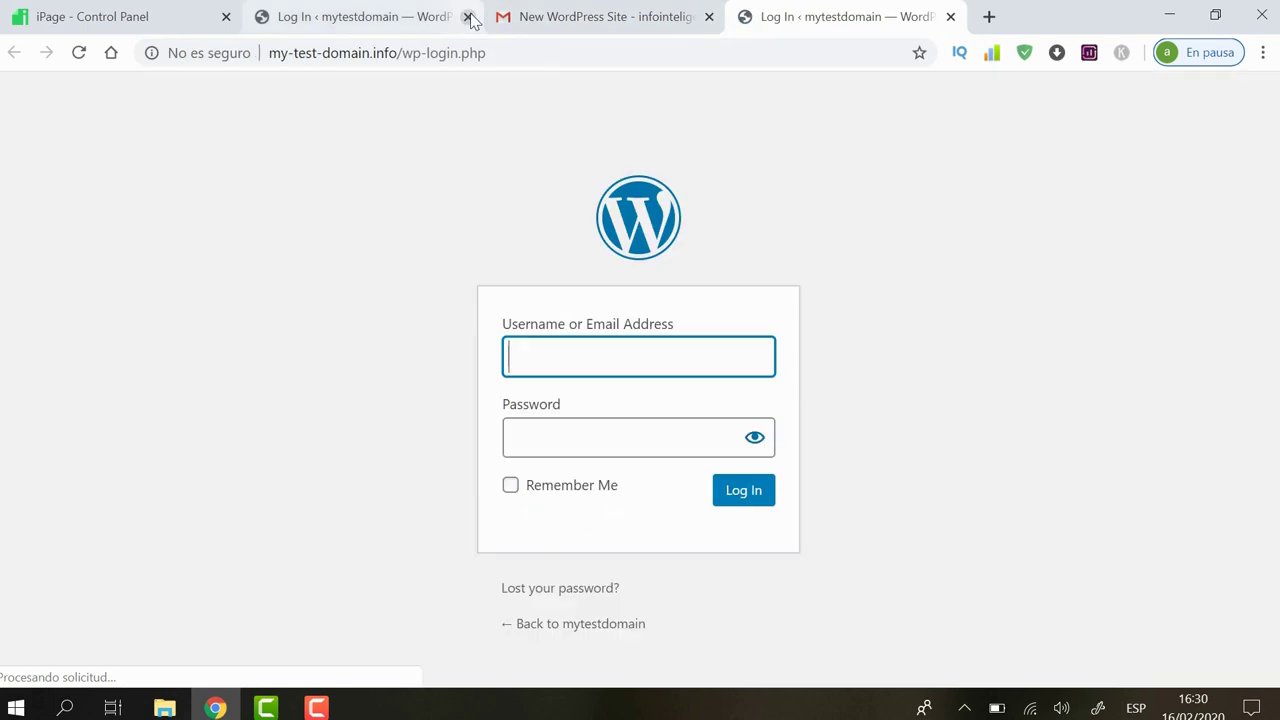
Step: Close the duplicate login tab and sign in with the admin credentials, Remember Me ticked
left_click(468, 17)
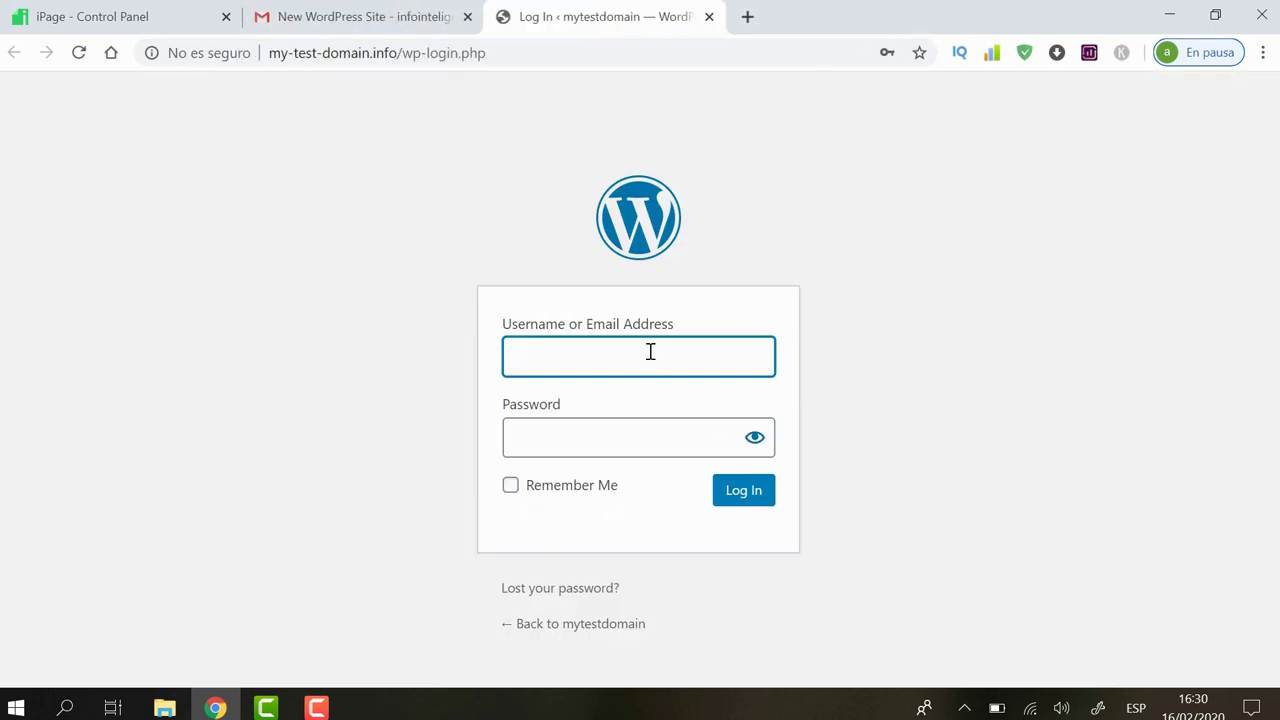
type("mytestdomain")
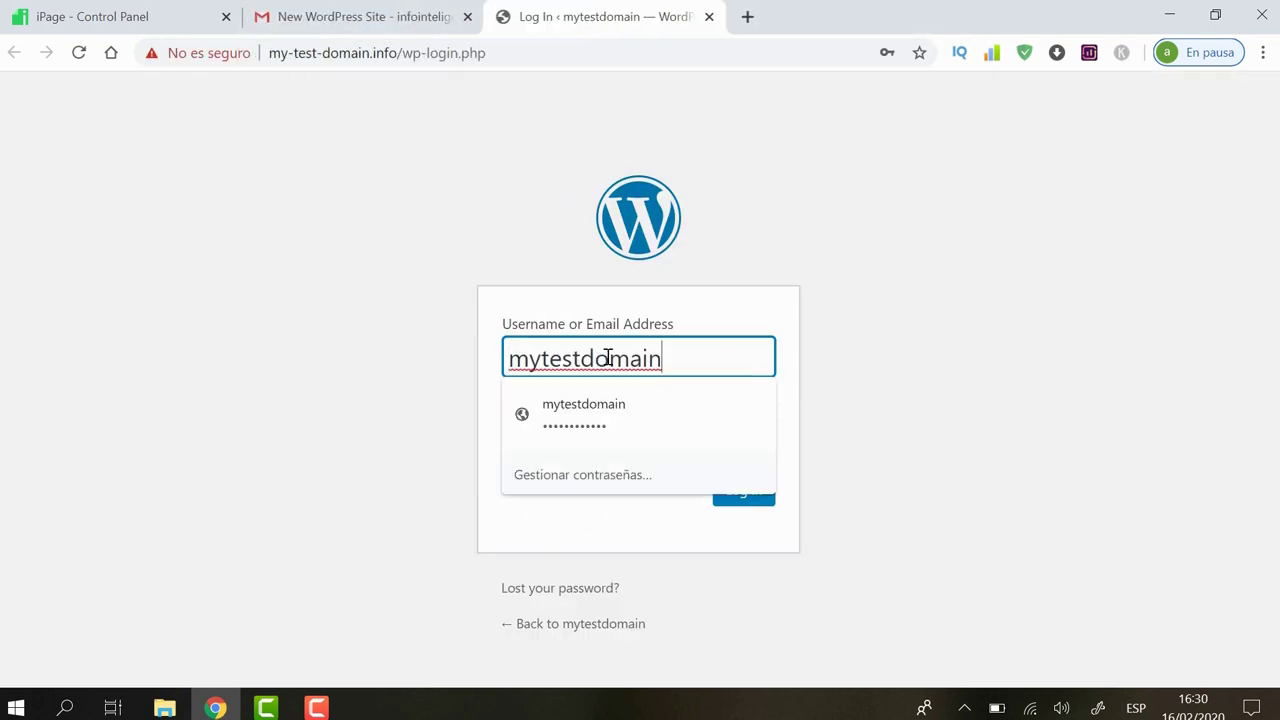
left_click(866, 423)
left_click(627, 441)
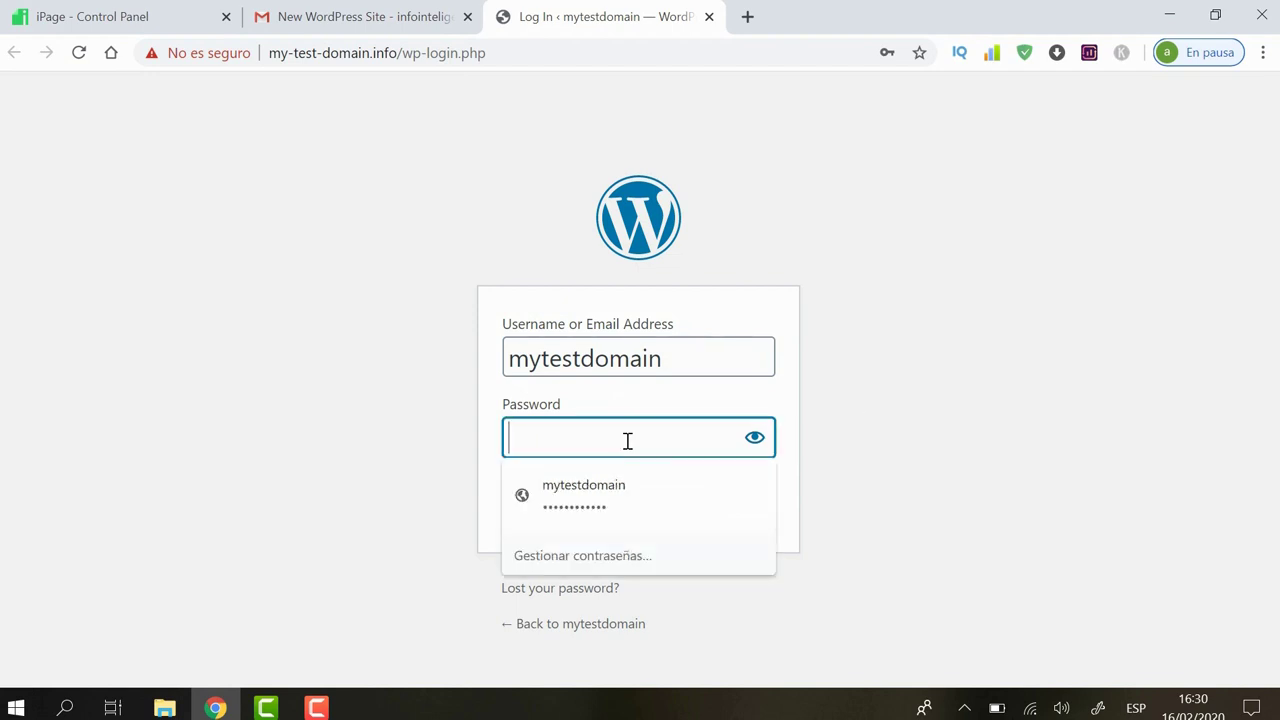
type("••••••••••••")
left_click(903, 463)
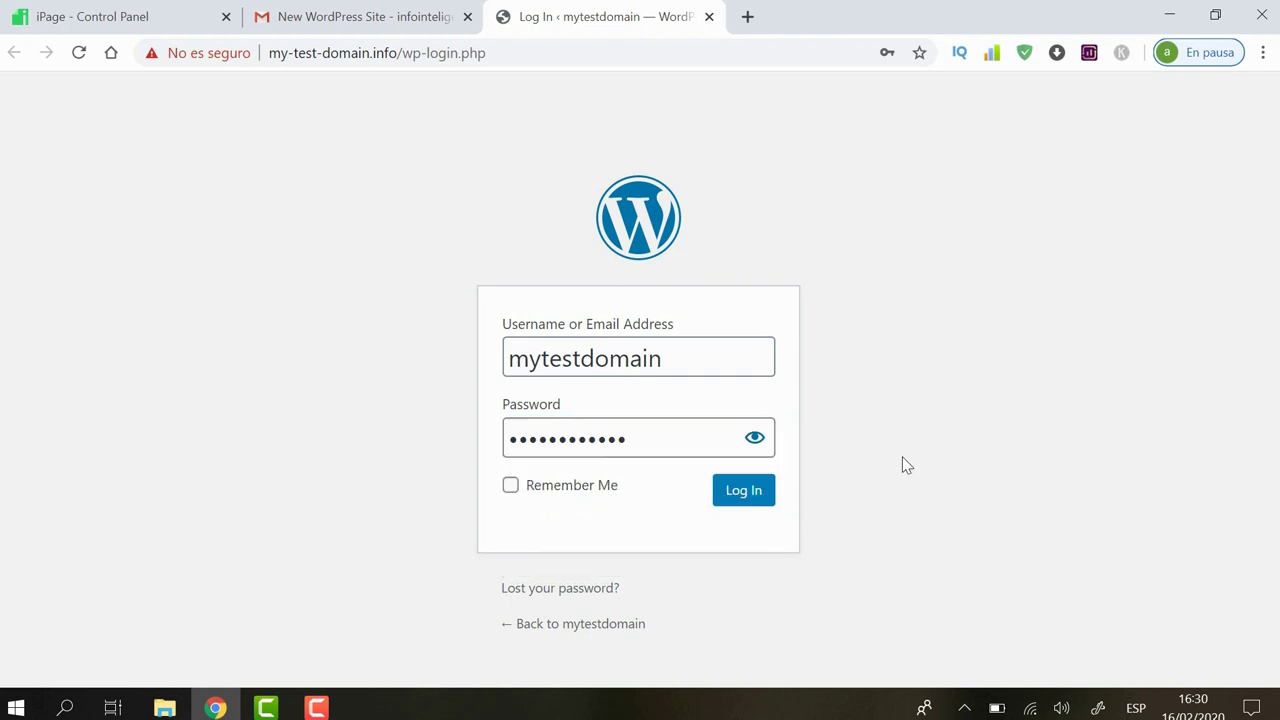
left_click(511, 486)
left_click(760, 492)
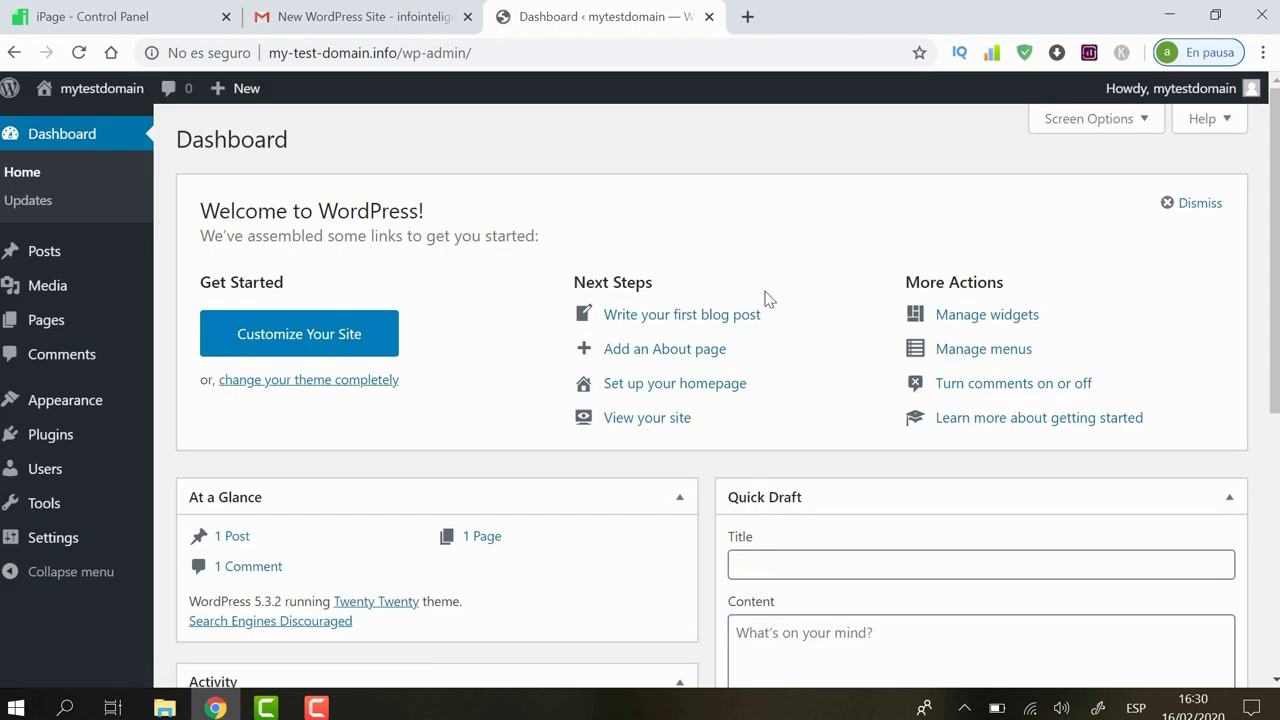
Step: Go to Appearance > Themes in the WordPress admin sidebar
mouse_move(87, 302)
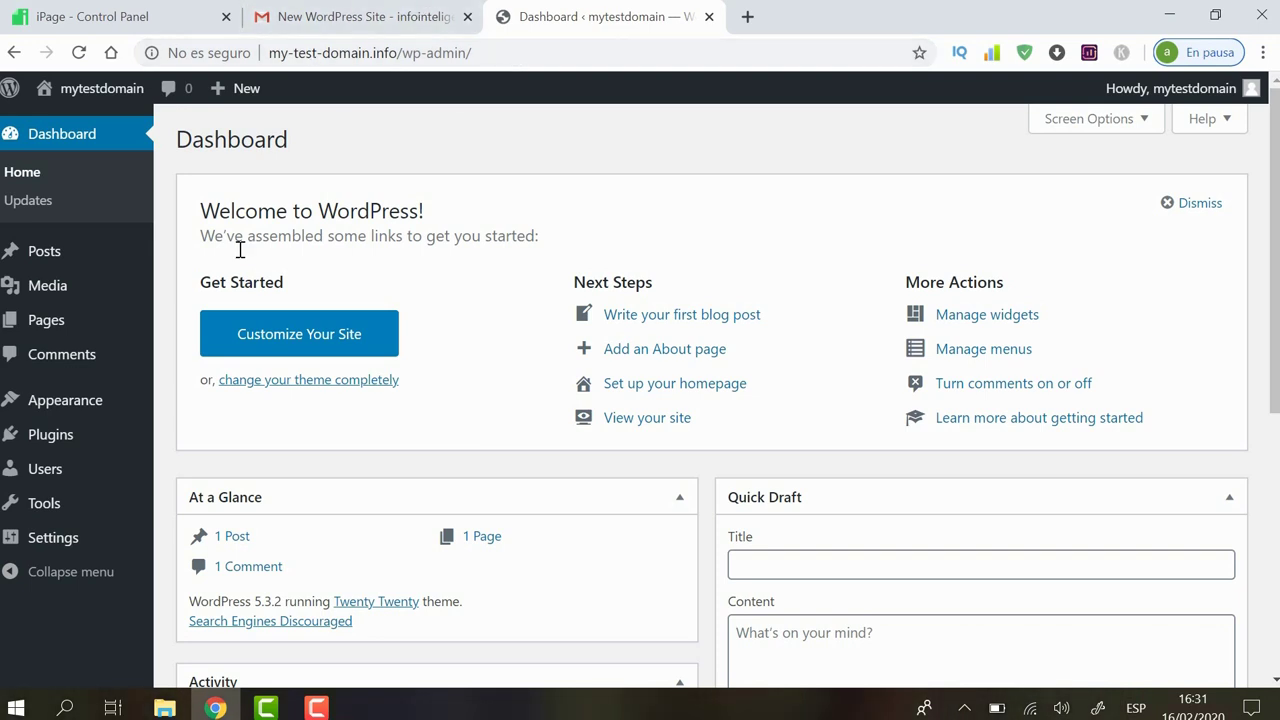
mouse_move(14, 432)
mouse_move(72, 400)
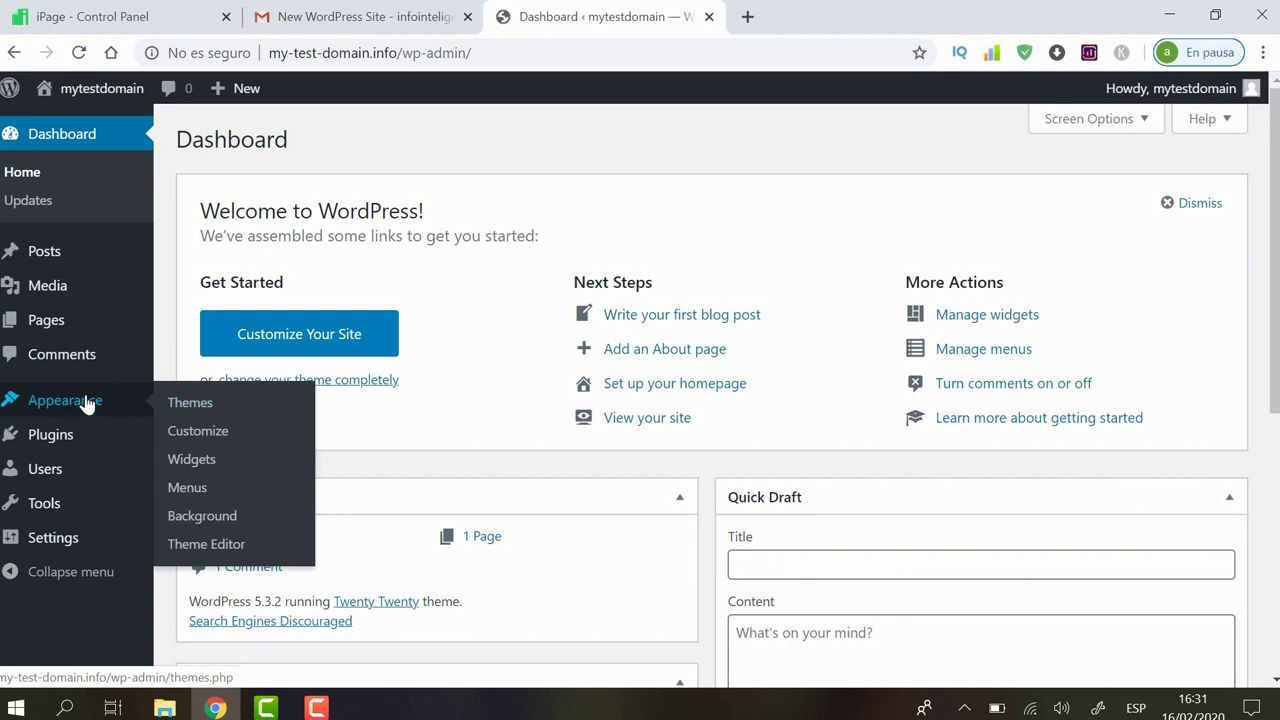
left_click(210, 404)
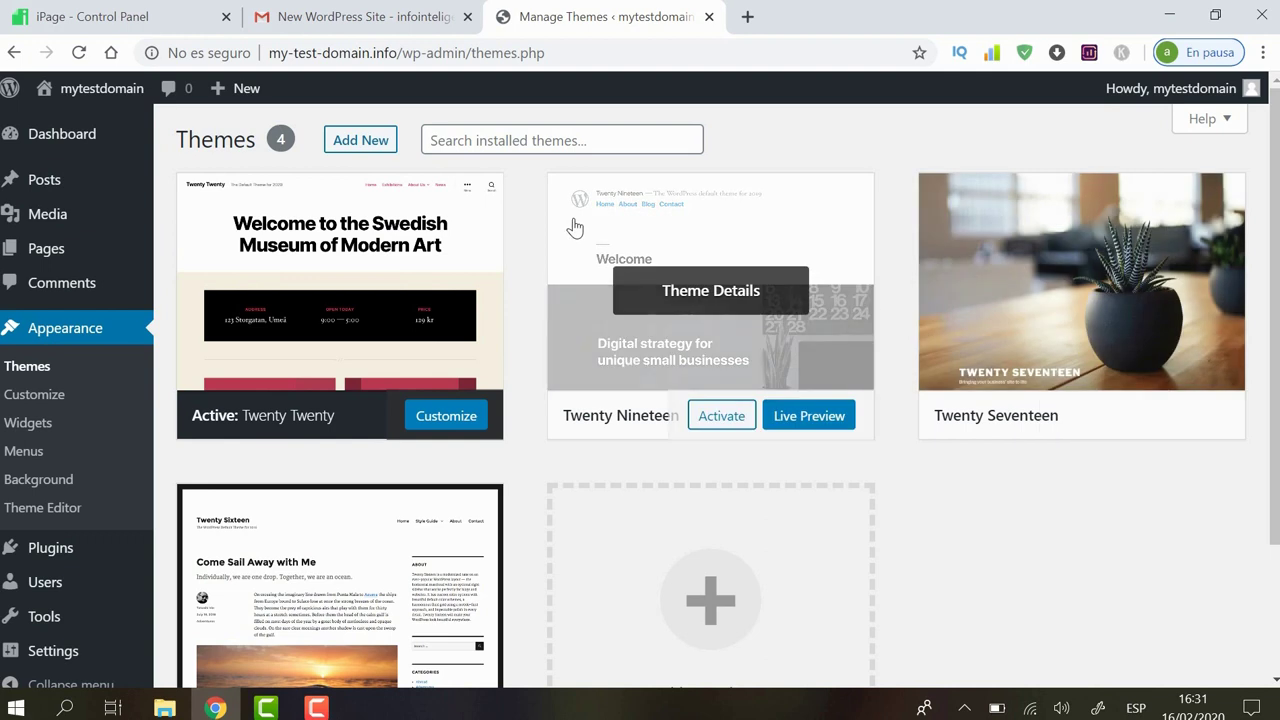
Step: Search installed themes for 'web development', and with no match, go to the Add Themes page
mouse_move(1277, 197)
left_mouse_down()
mouse_move(1277, 327)
mouse_move(1277, 196)
left_mouse_up()
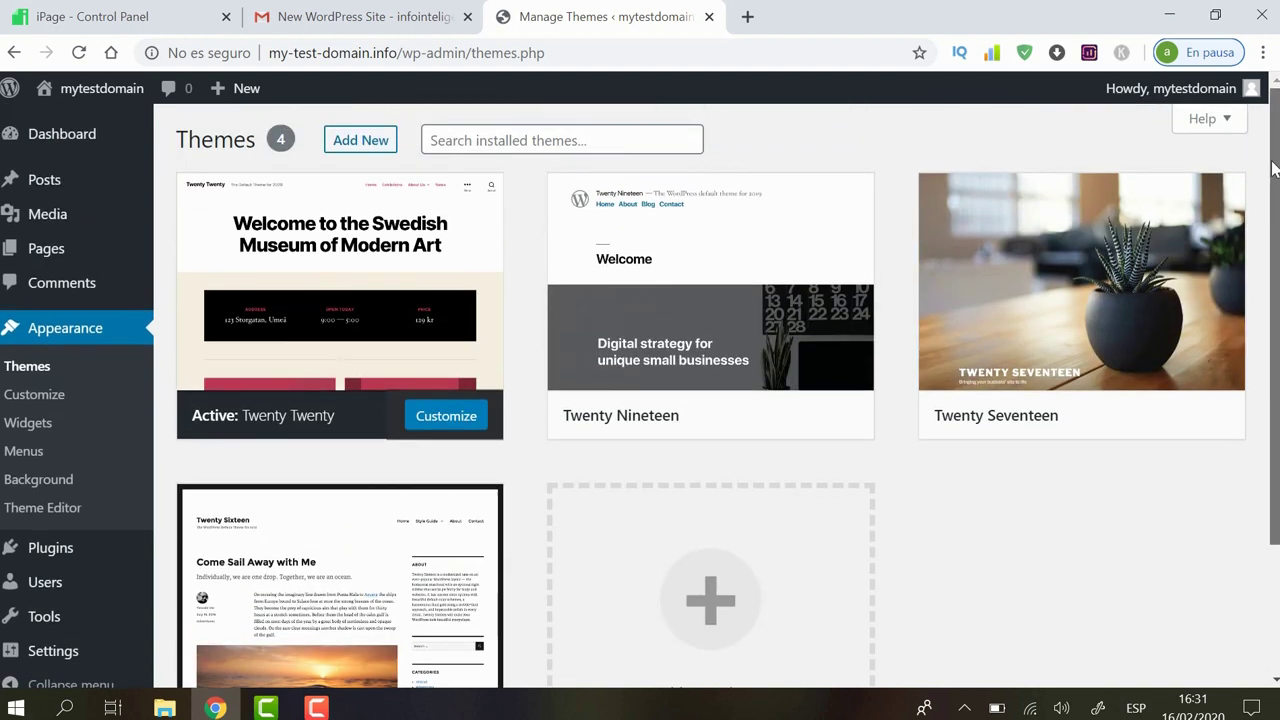
left_click(530, 143)
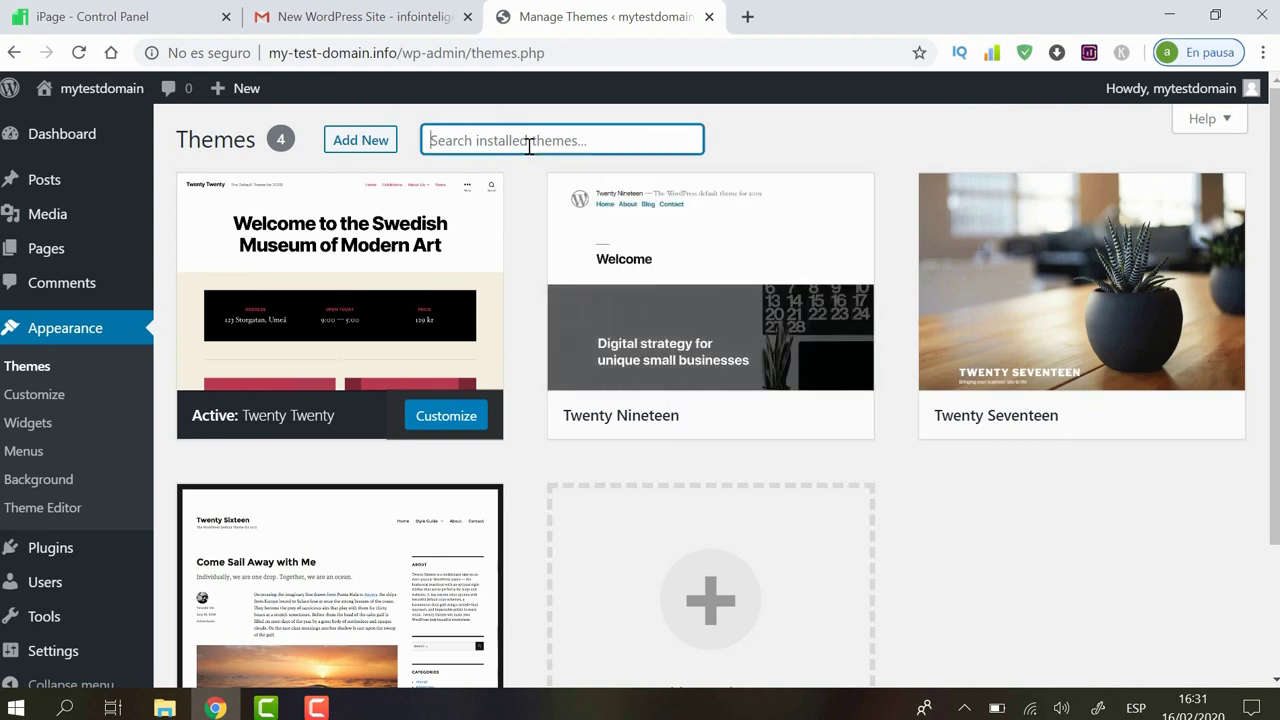
type("web de")
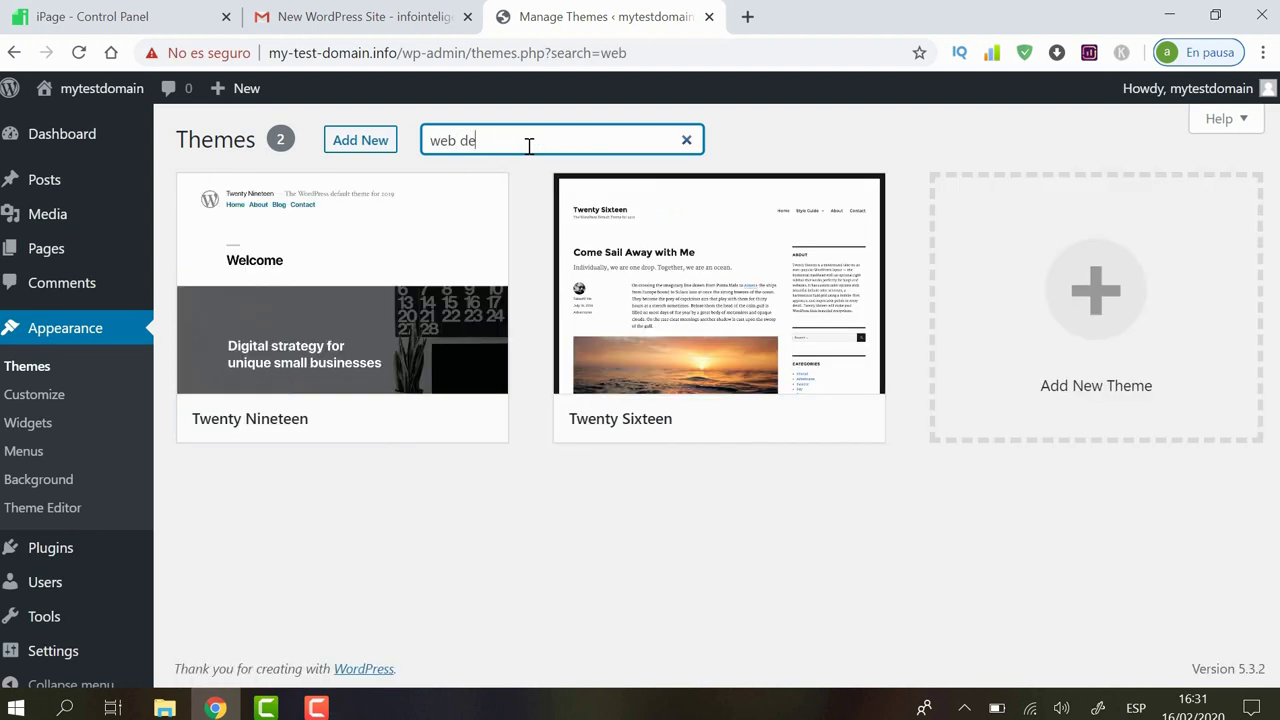
type("velopment")
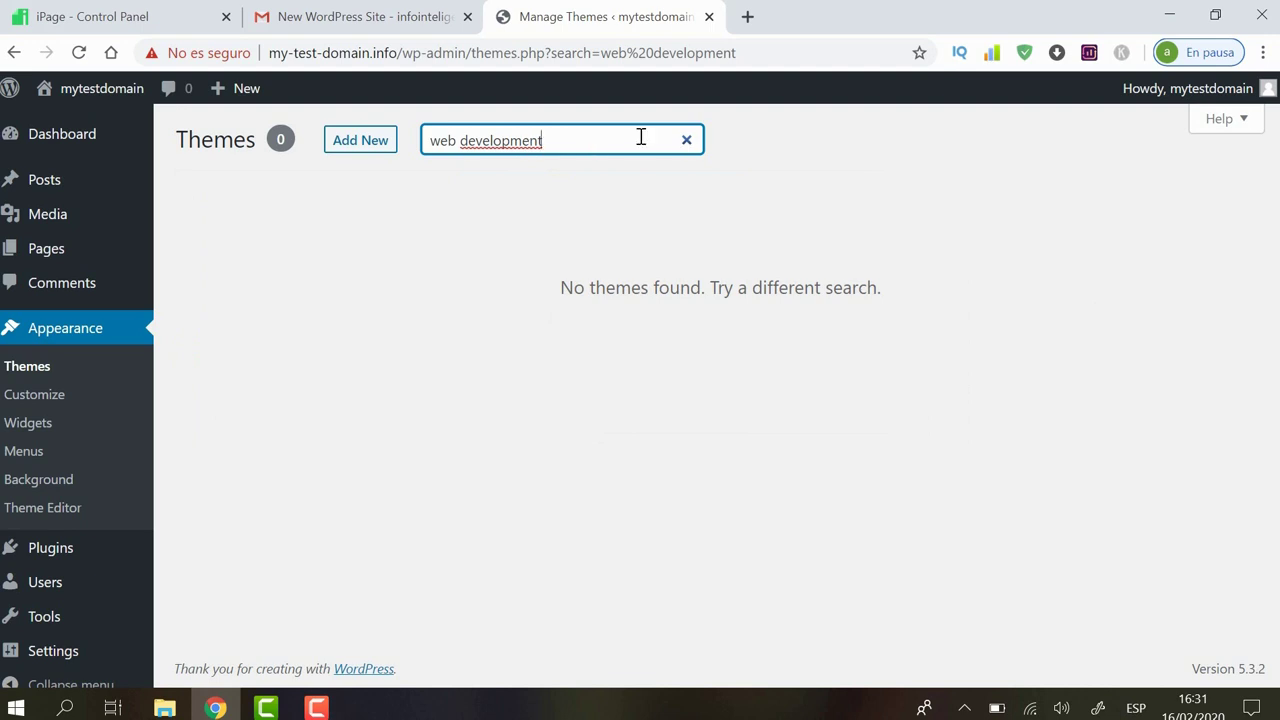
left_click(368, 145)
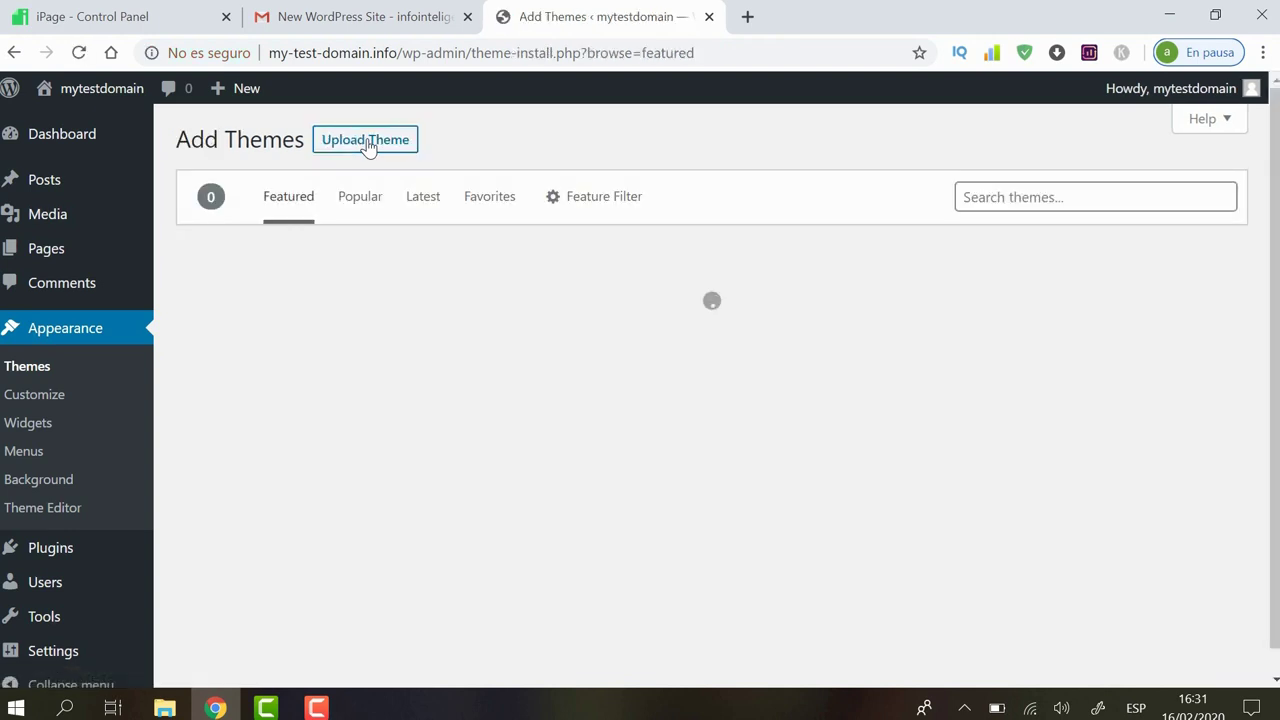
Step: Search the theme directory for 'web development' and browse the 256 results
left_click(1006, 205)
type("web devel")
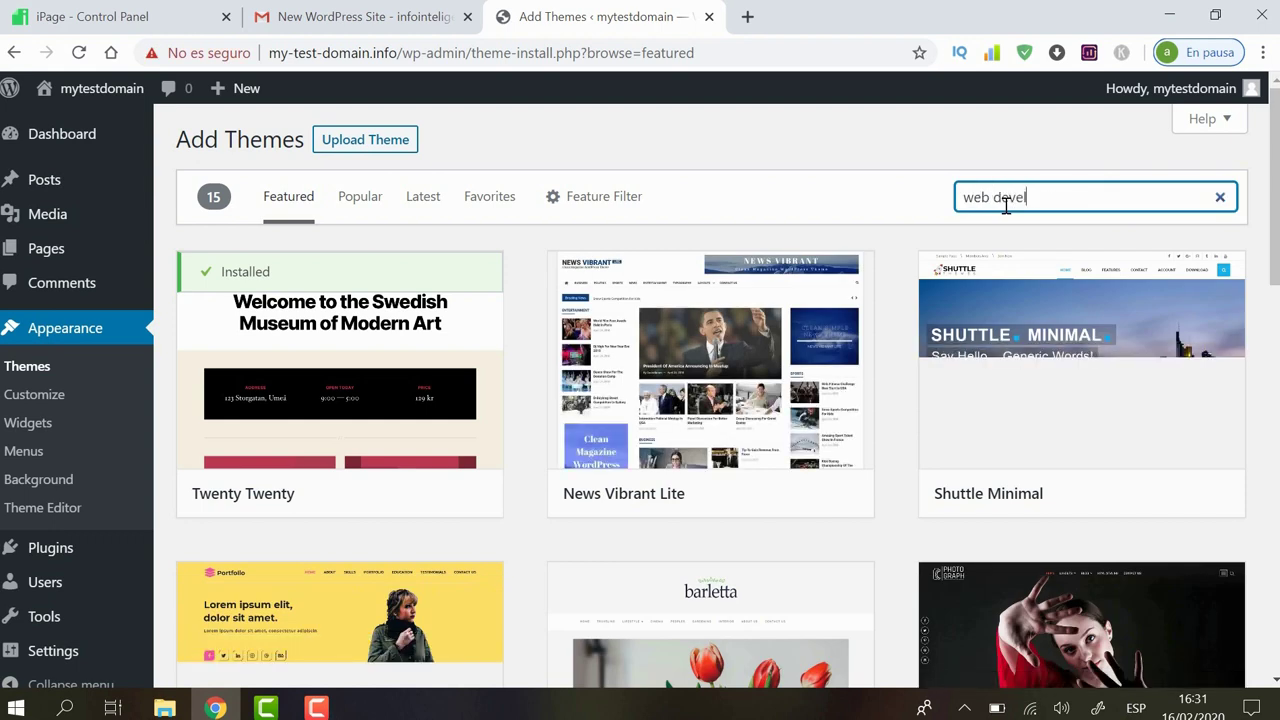
type("opment")
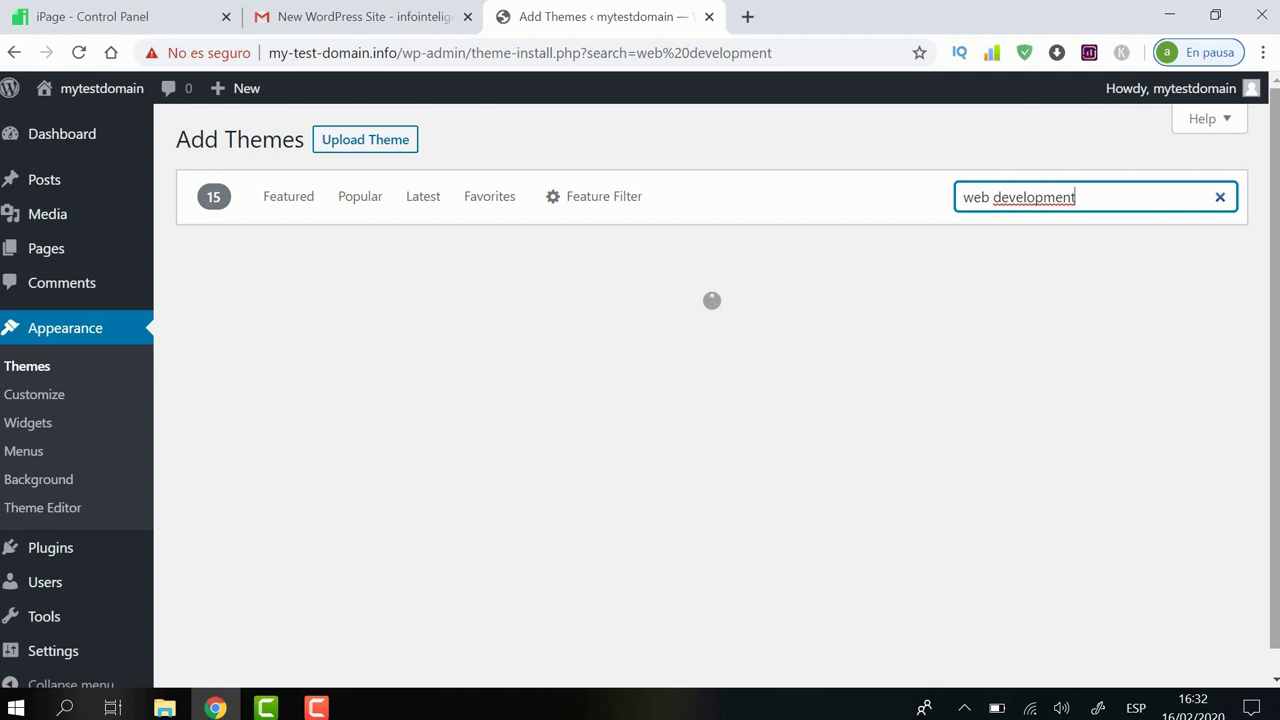
scroll(640, 388, "down", 1)
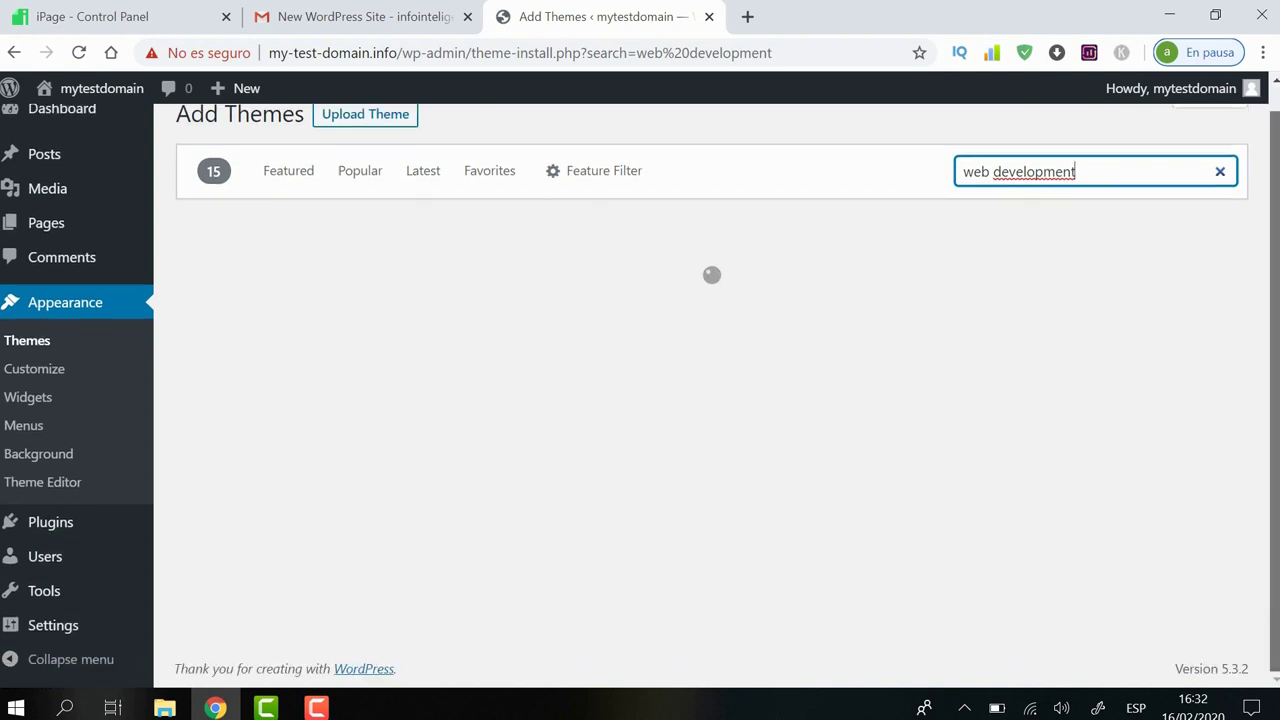
scroll(640, 388, "up", 1)
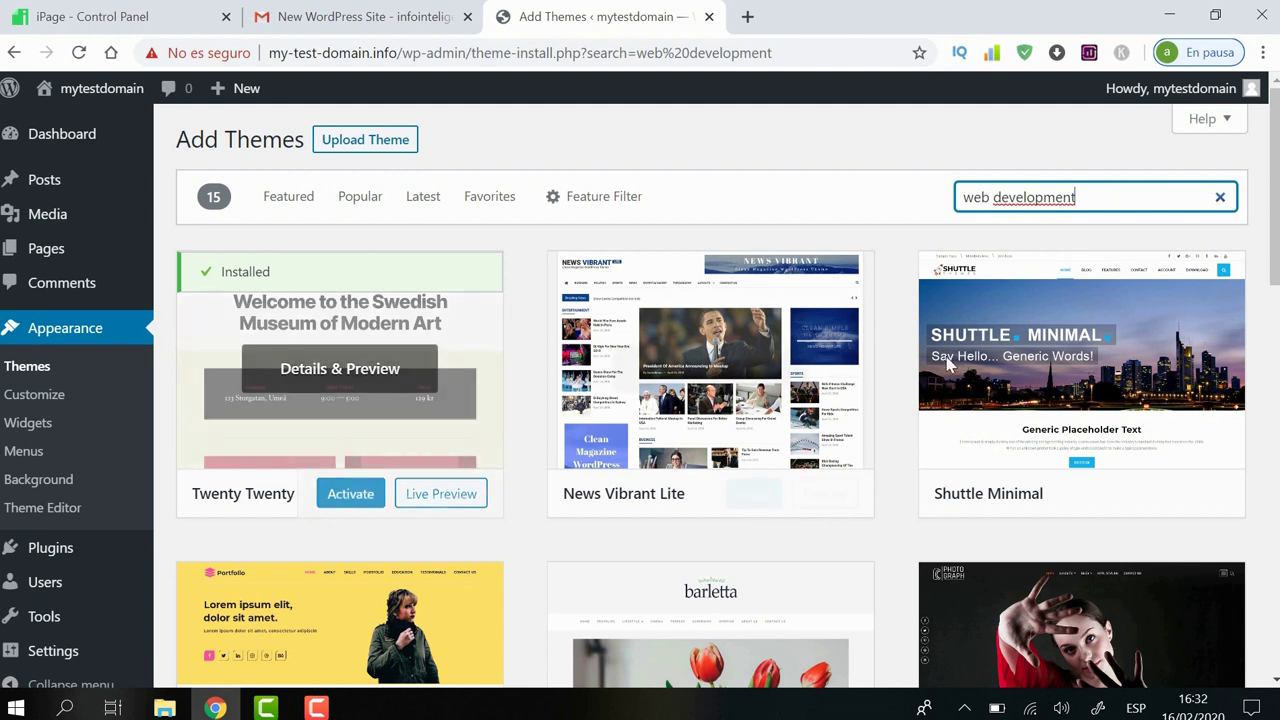
scroll(712, 396, "down", 2)
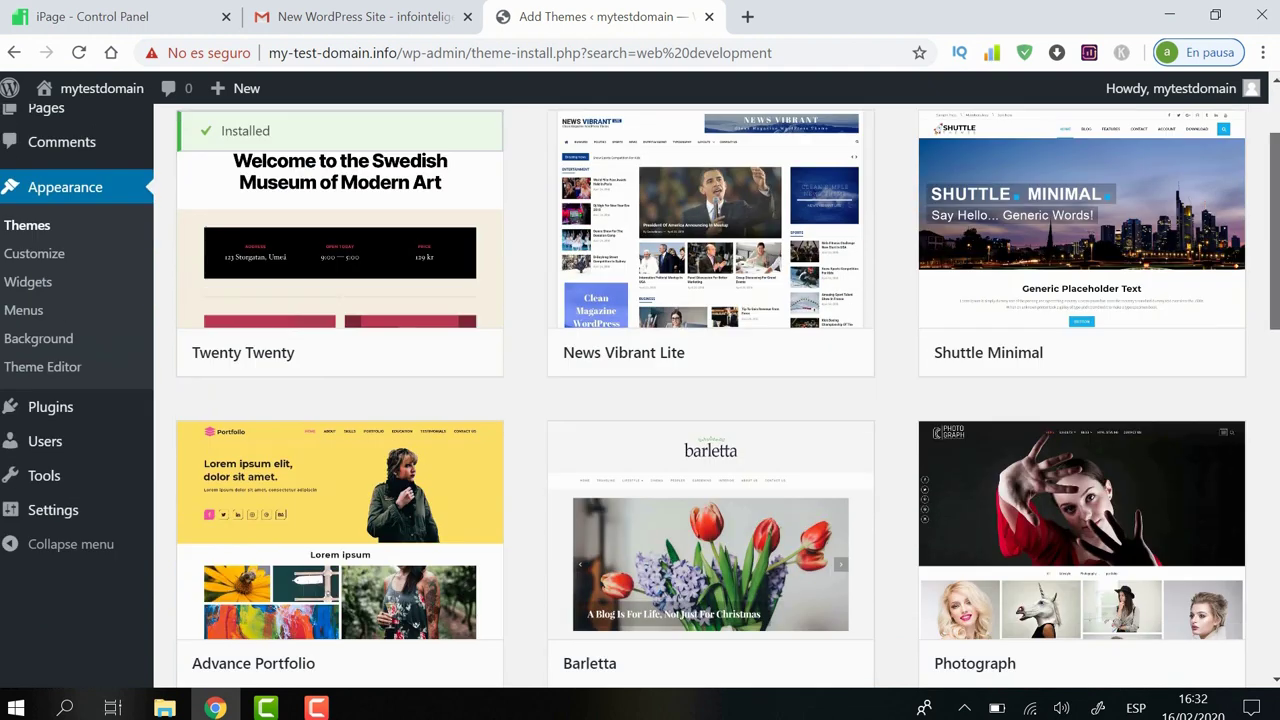
scroll(712, 396, "down", 4)
left_click_drag(1276, 325, 1276, 203)
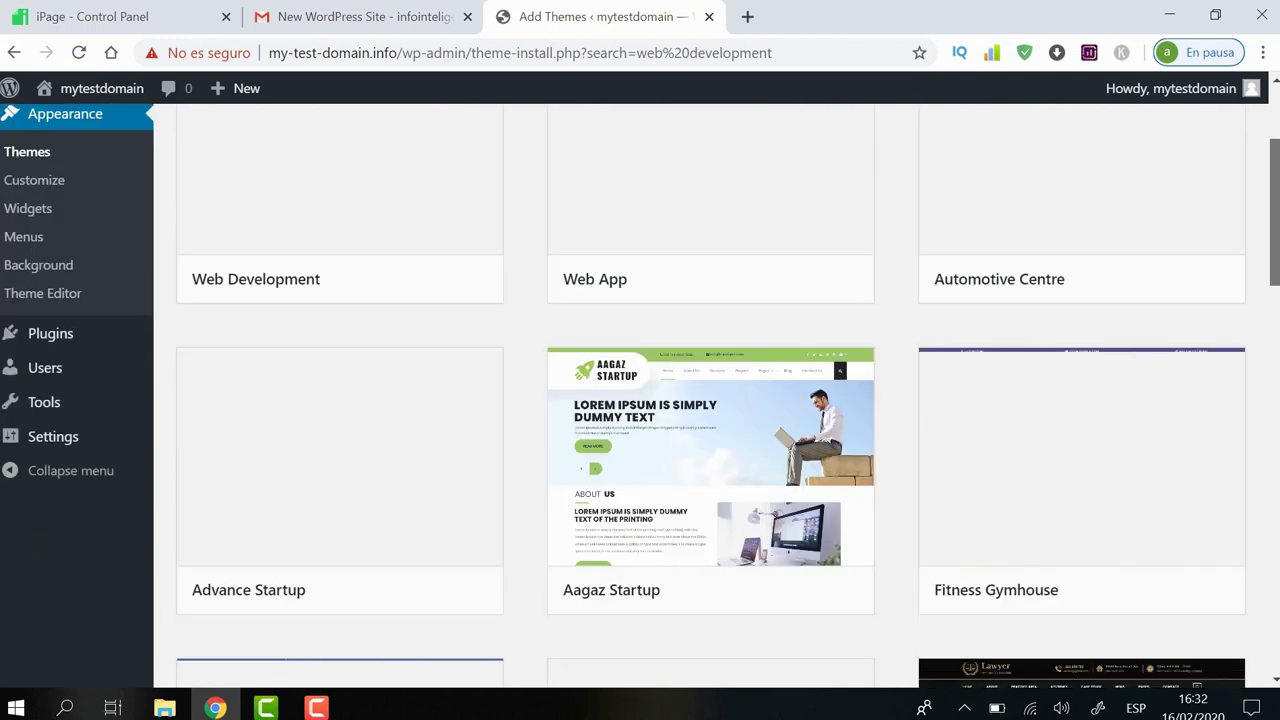
left_click_drag(1276, 203, 1276, 166)
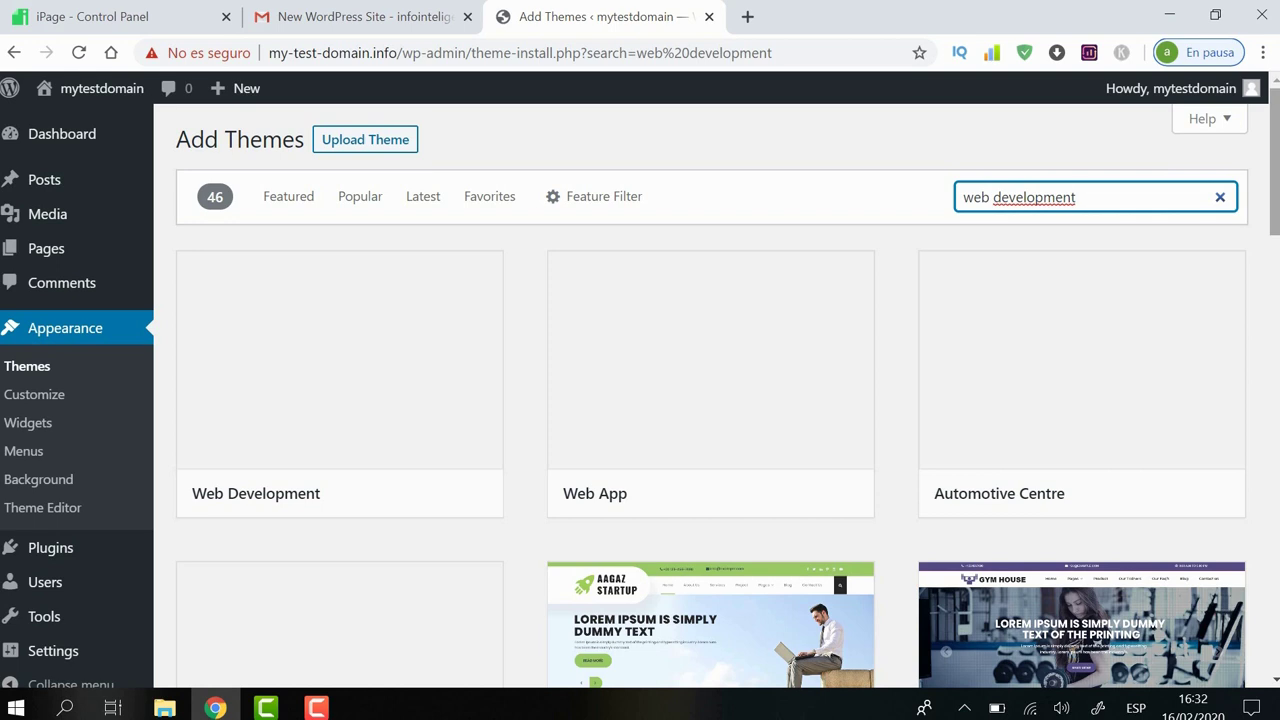
mouse_move(409, 257)
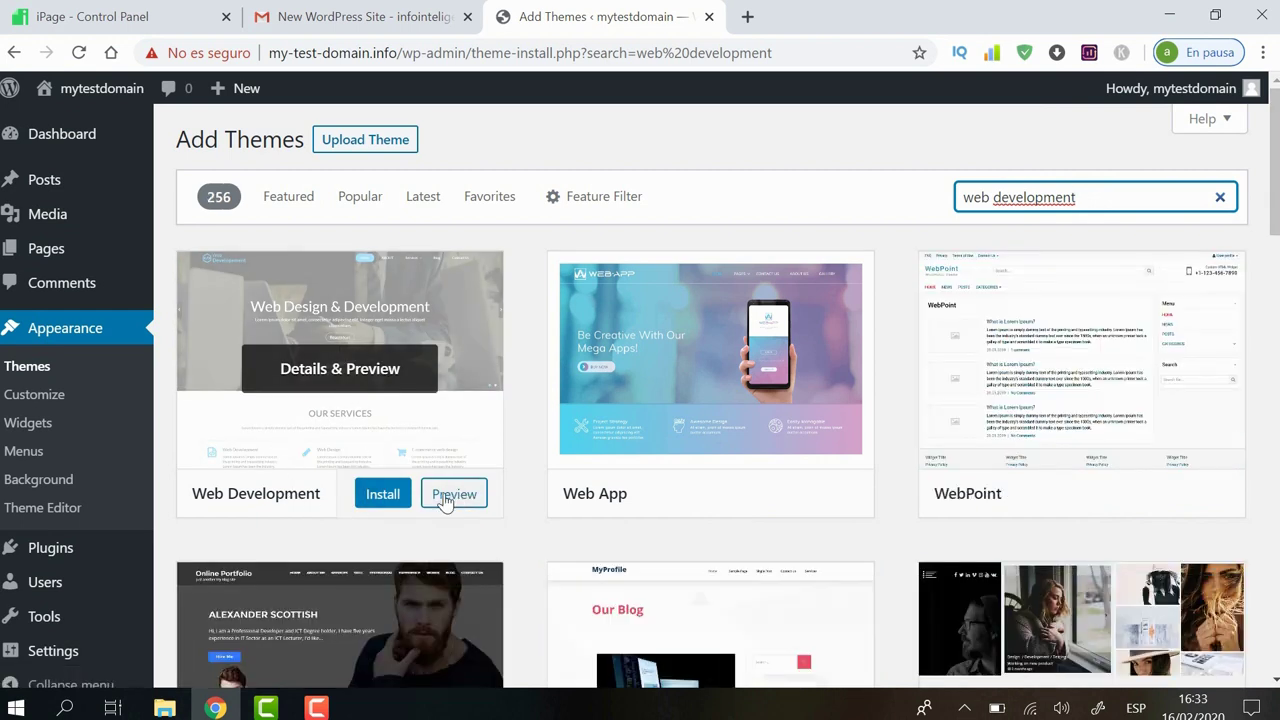
Step: Install and activate the Web Development theme, then open the live site in a new tab
left_click(388, 494)
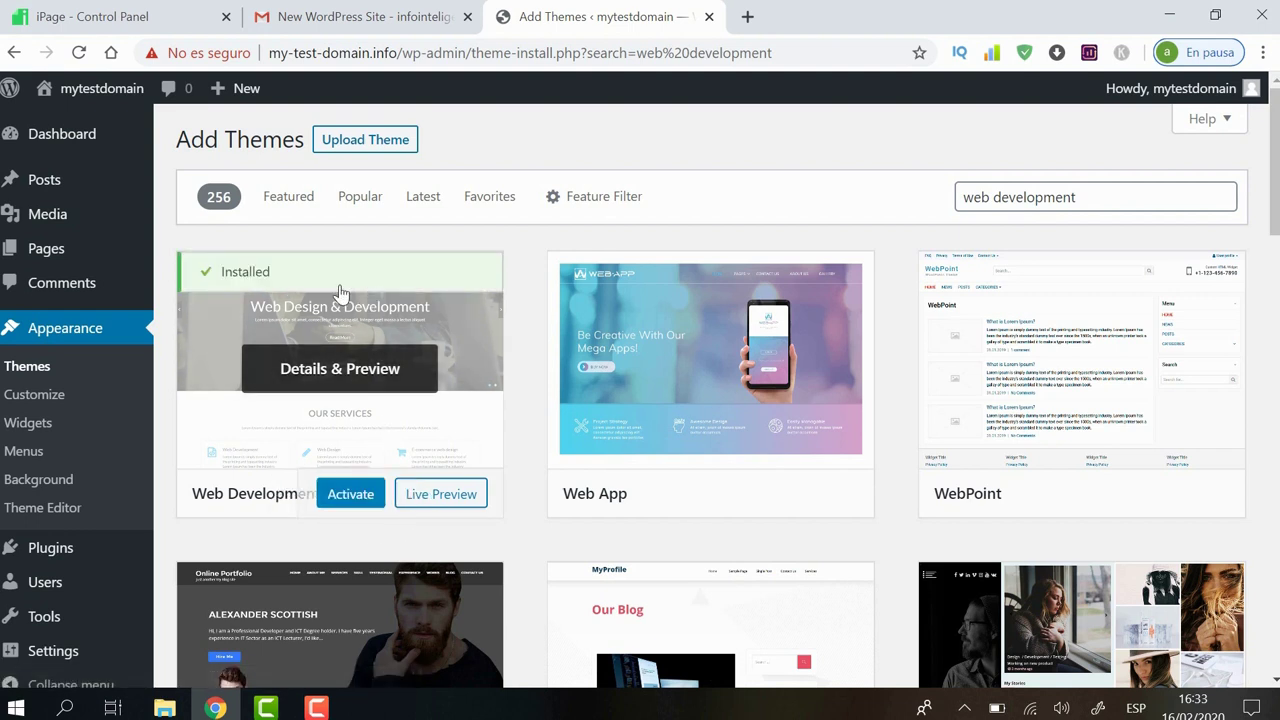
left_click(352, 495)
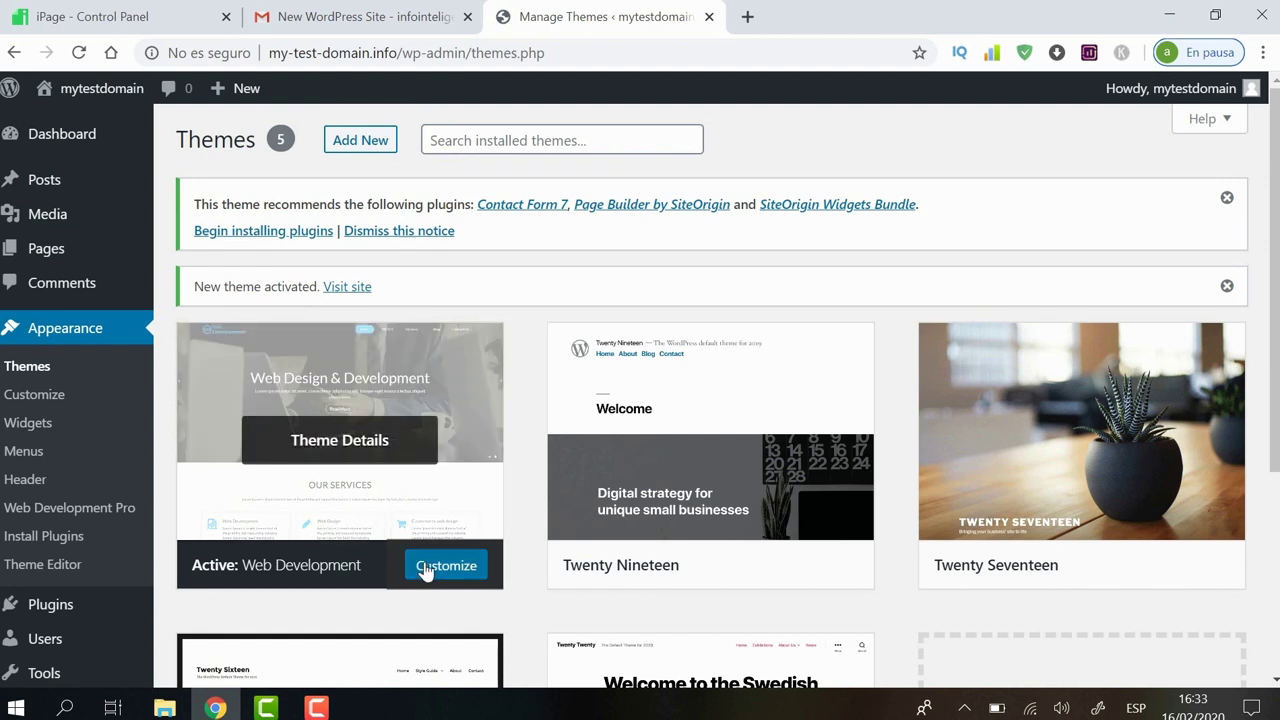
mouse_move(110, 257)
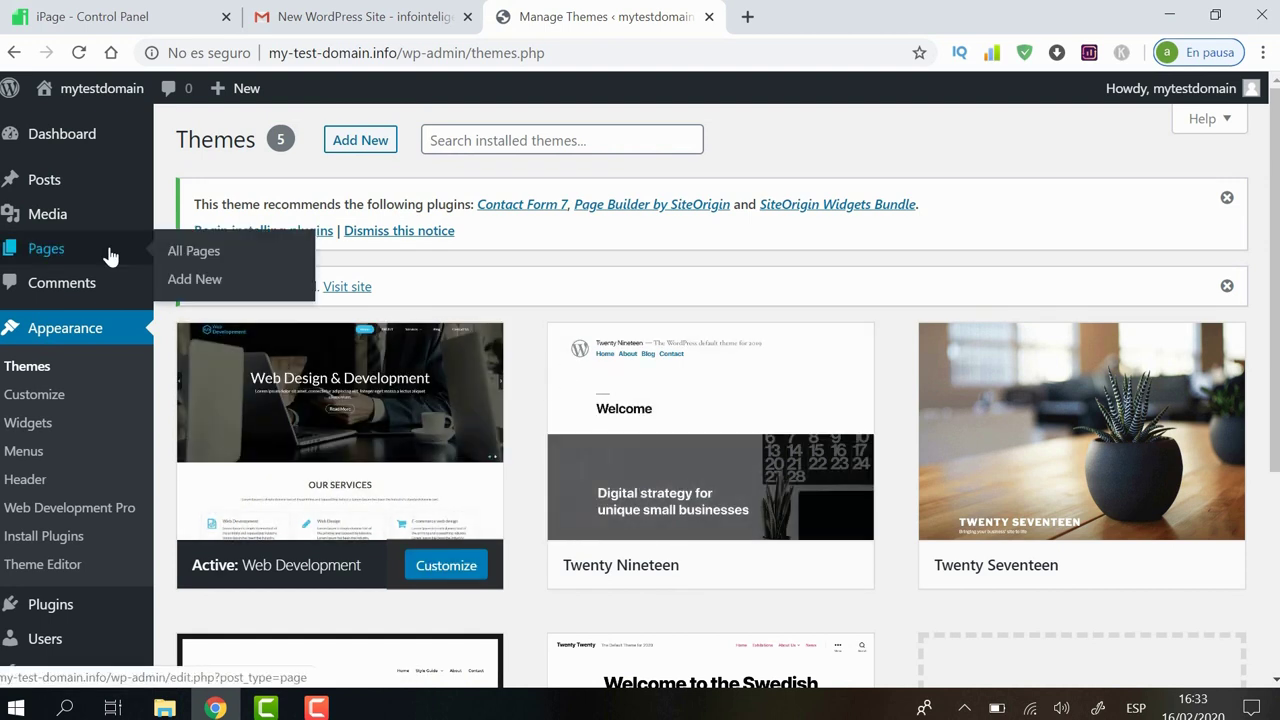
right_click(347, 290)
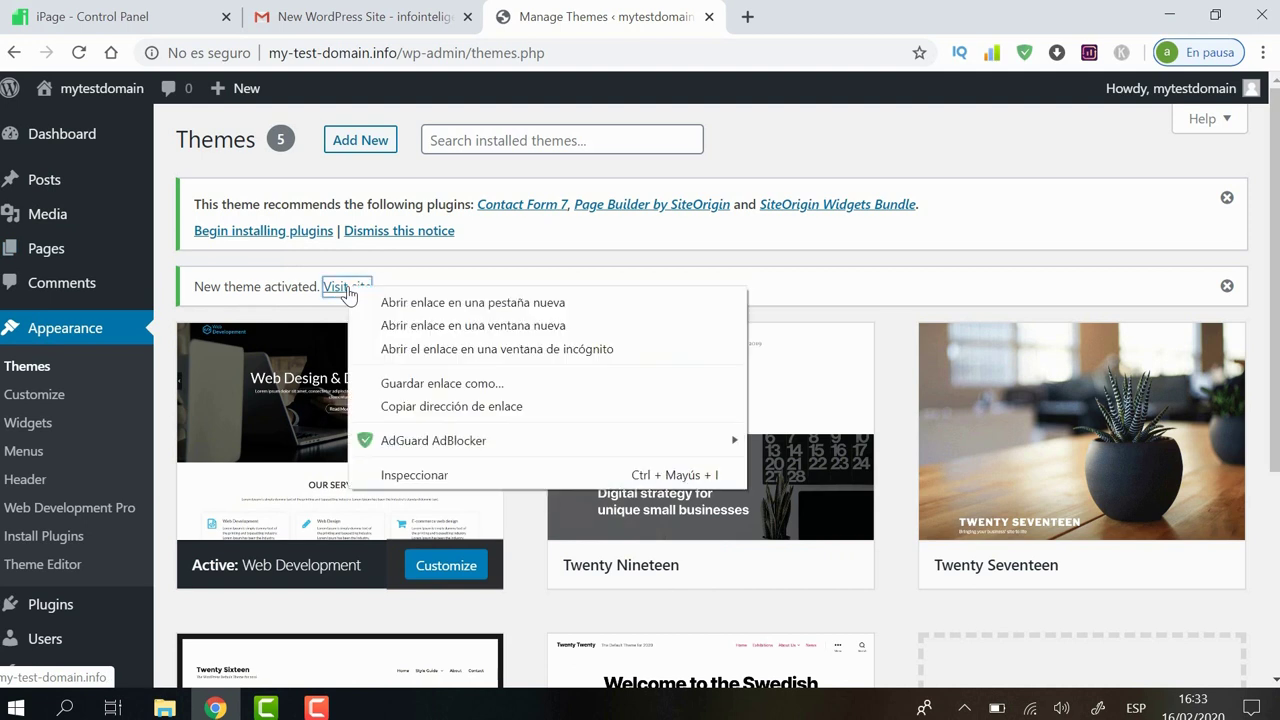
left_click(393, 299)
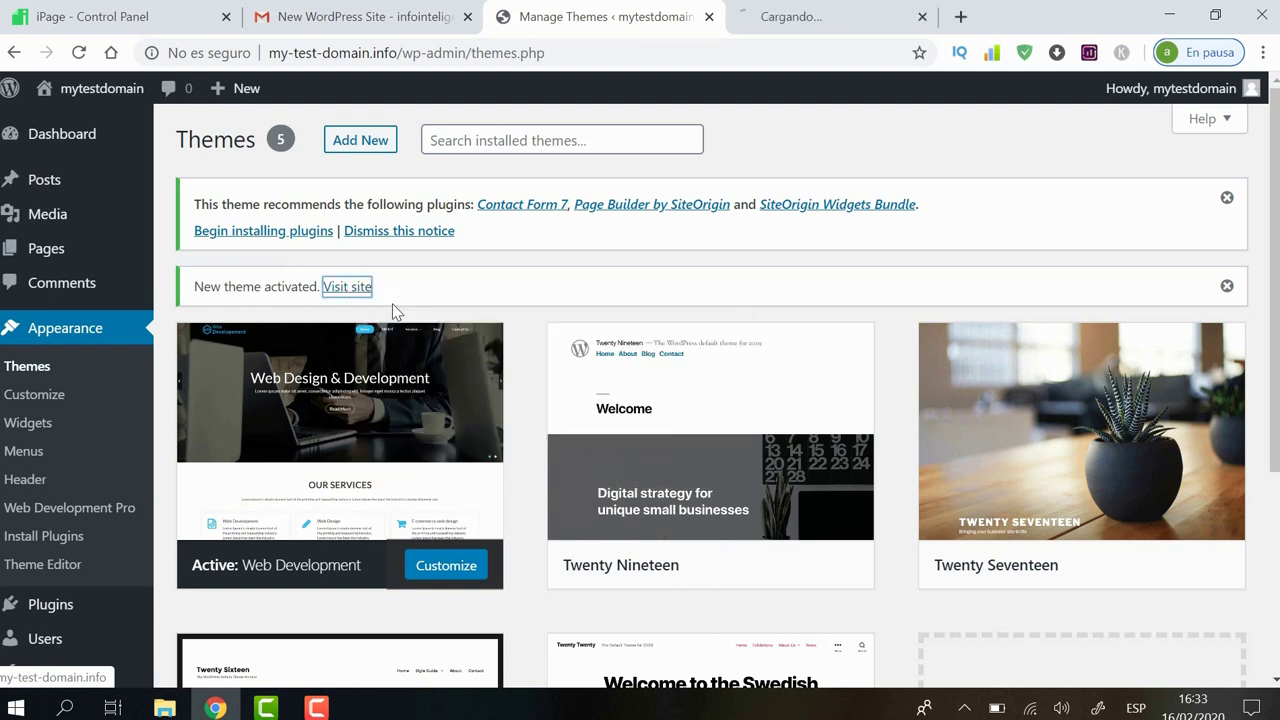
Step: View the site's front page with the BLOG header, then return to the Manage Themes tab
left_click(830, 12)
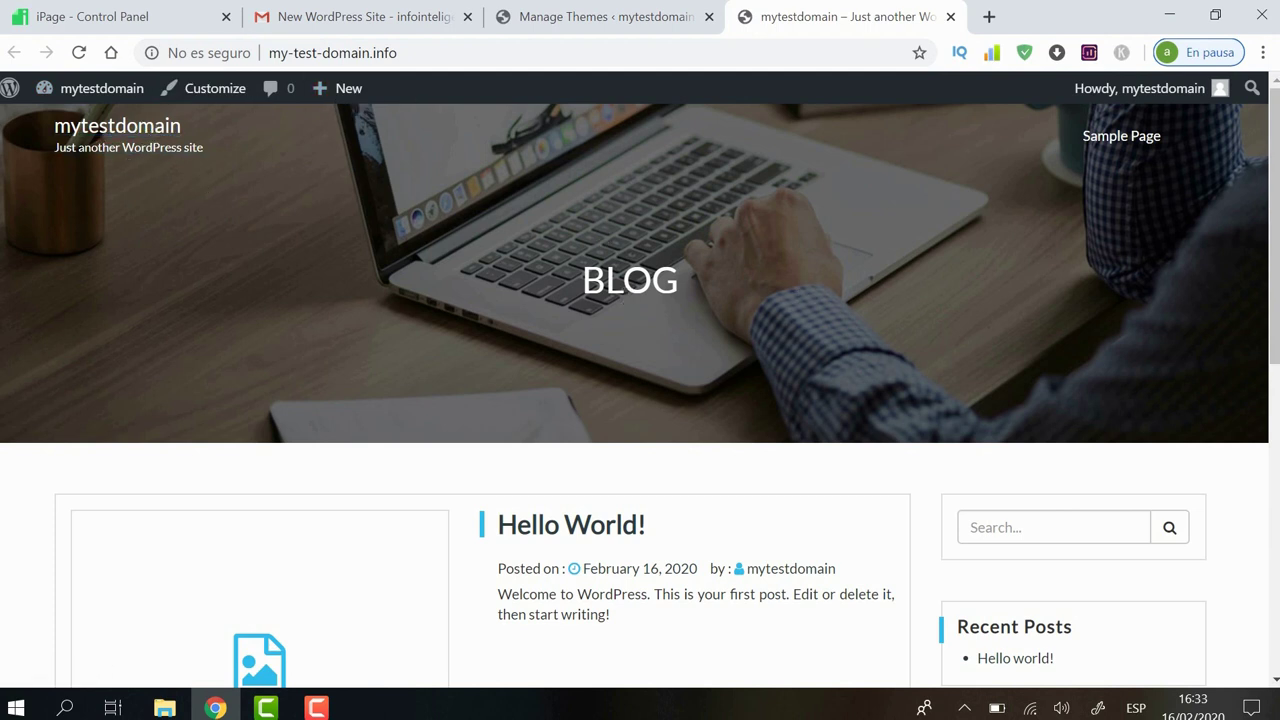
left_click_drag(1275, 203, 1275, 150)
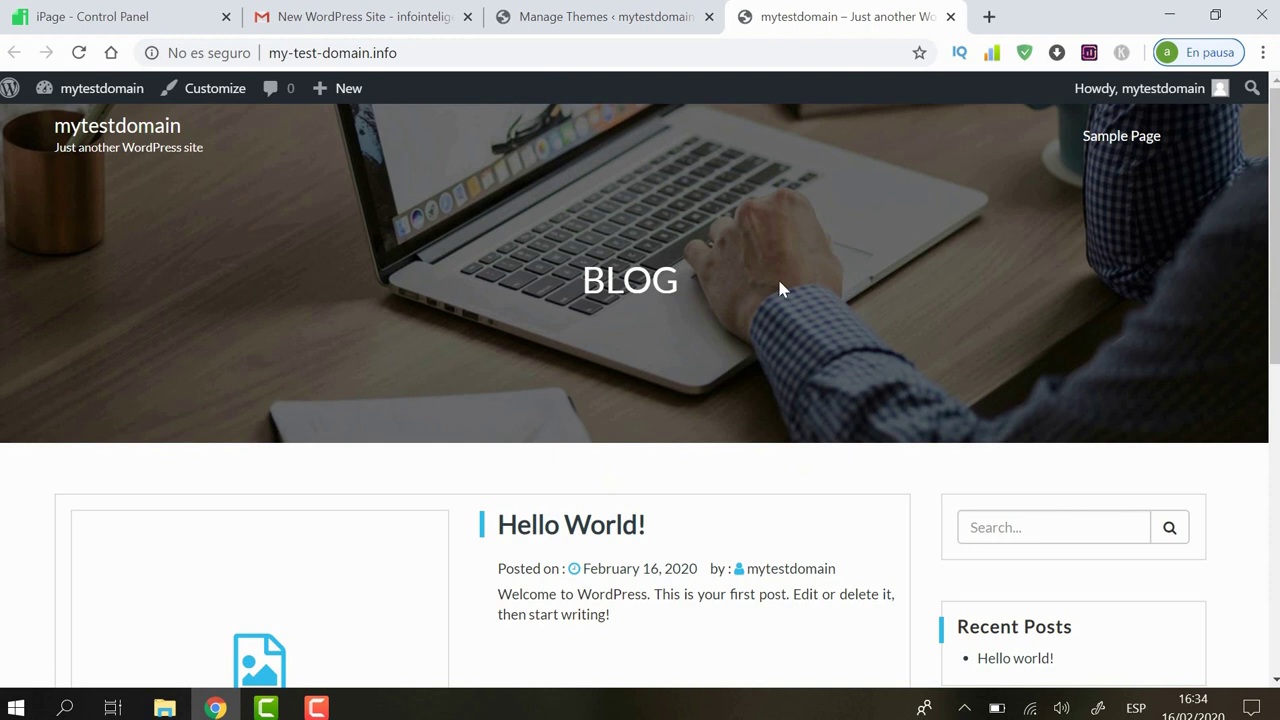
mouse_move(1262, 176)
left_mouse_down()
mouse_move(1262, 336)
mouse_move(1262, 176)
left_mouse_up()
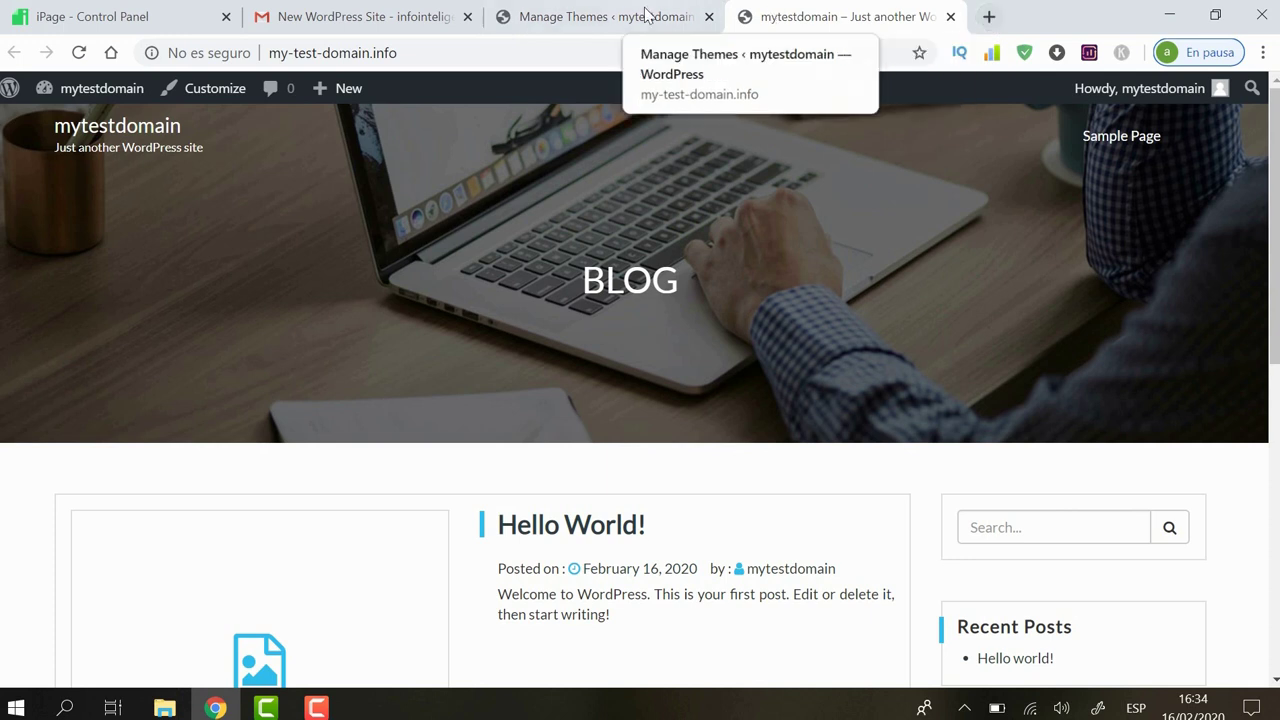
left_click(604, 14)
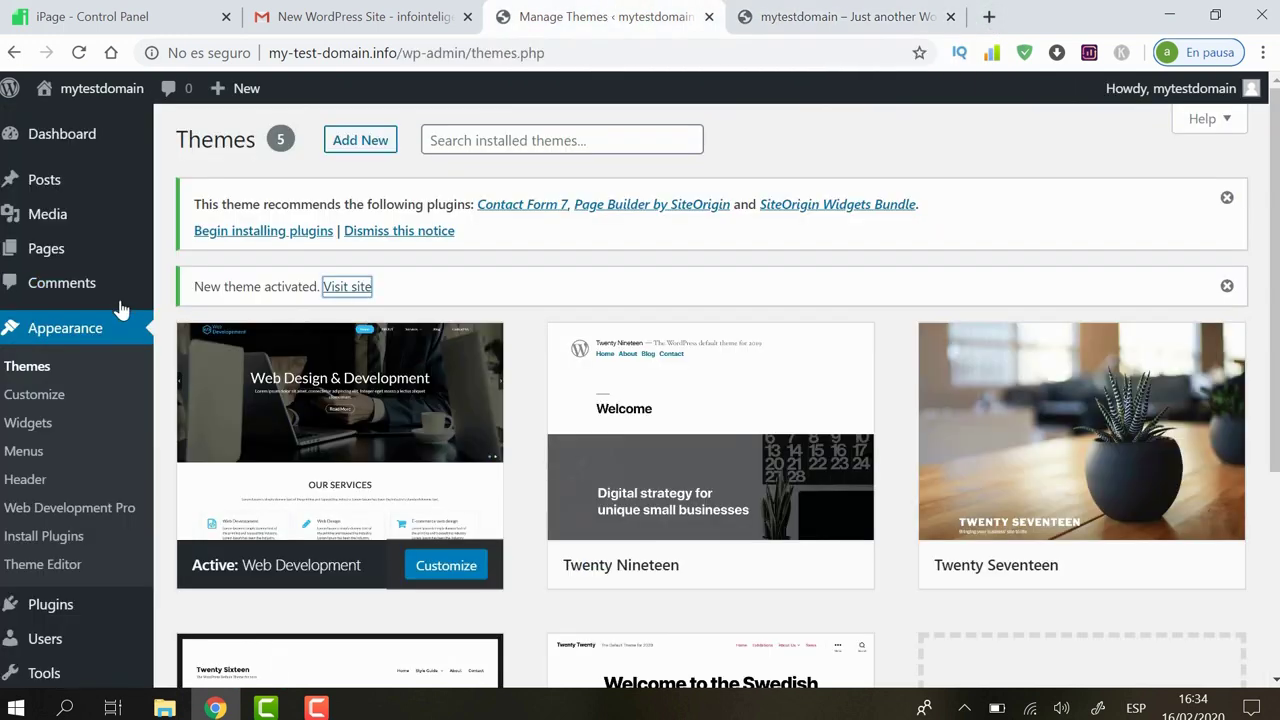